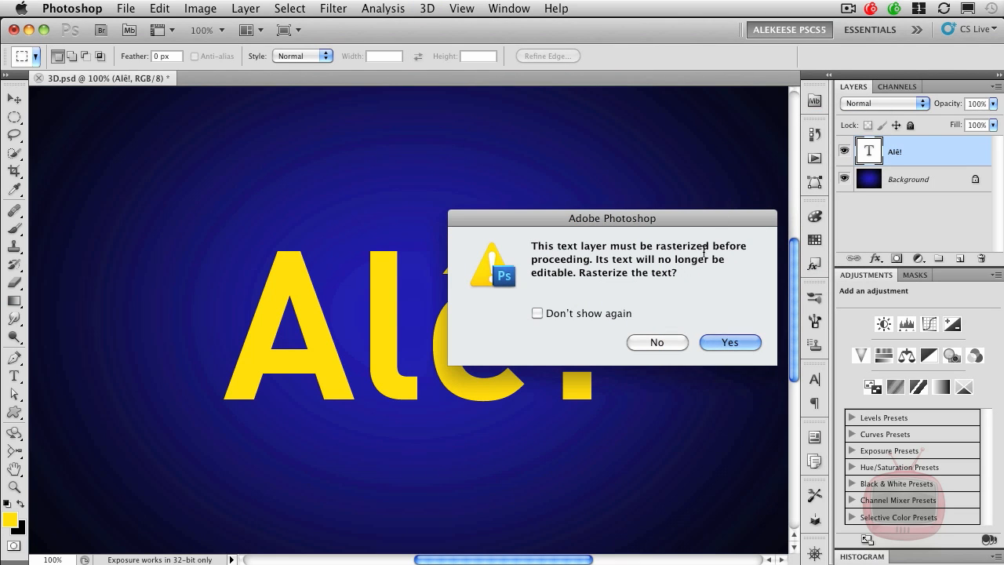
- Confirm rasterizing the Alê! text layer to turn it into a 3D Repoussé object
left_click(729, 343)
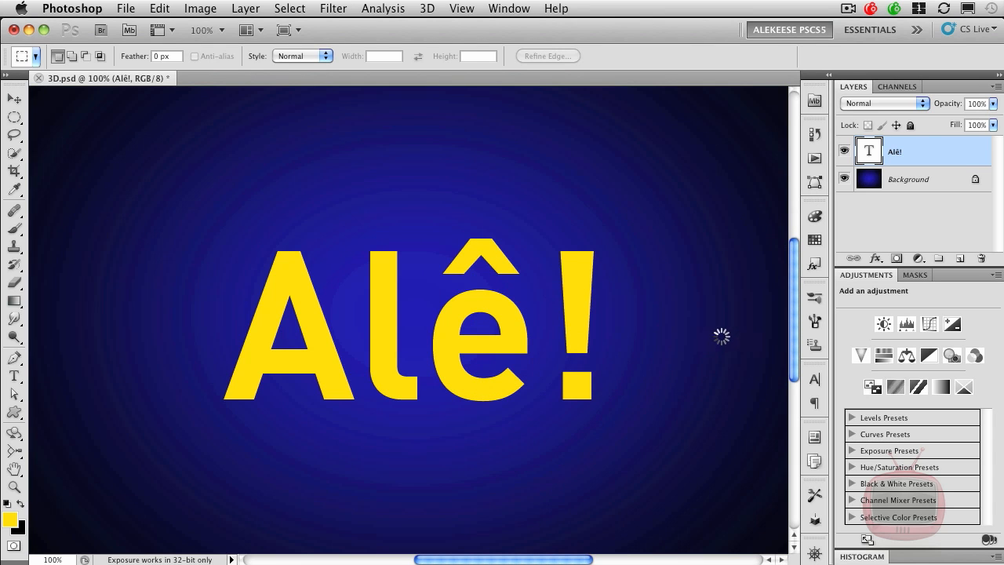
left_click_drag(688, 228, 741, 75)
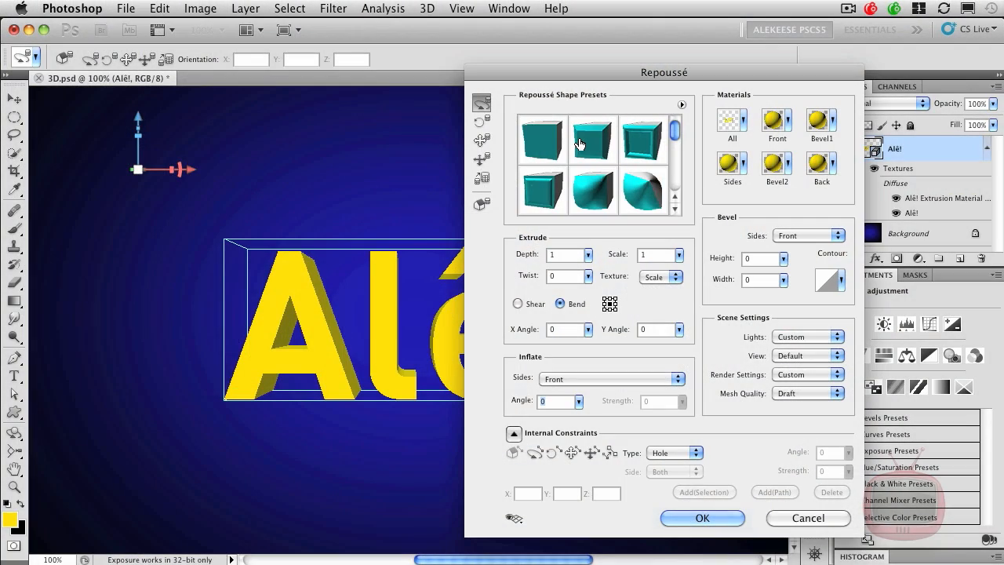
- Try the bevel, frame and inflate Repoussé shape presets on the 3D text
left_click(582, 154)
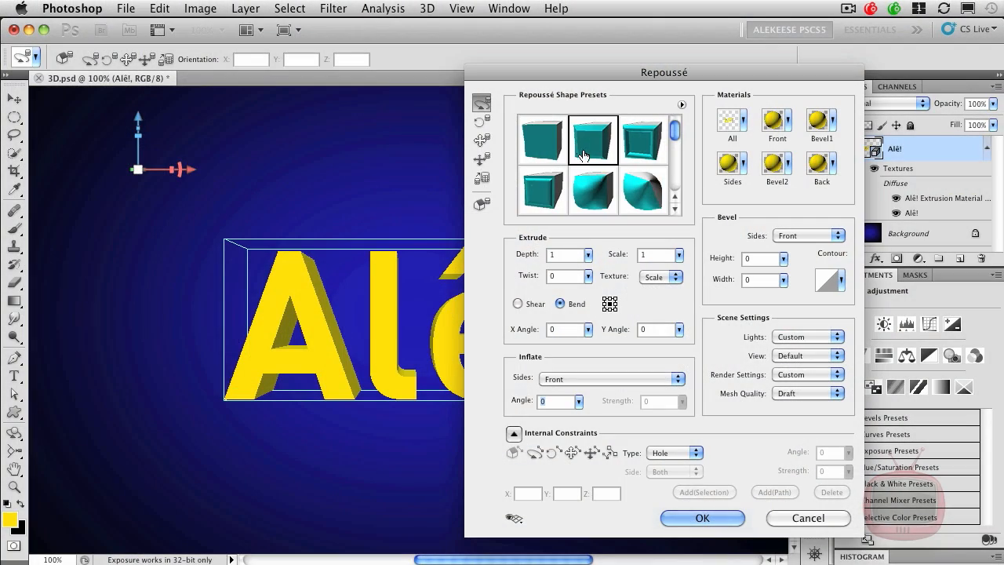
left_click(635, 141)
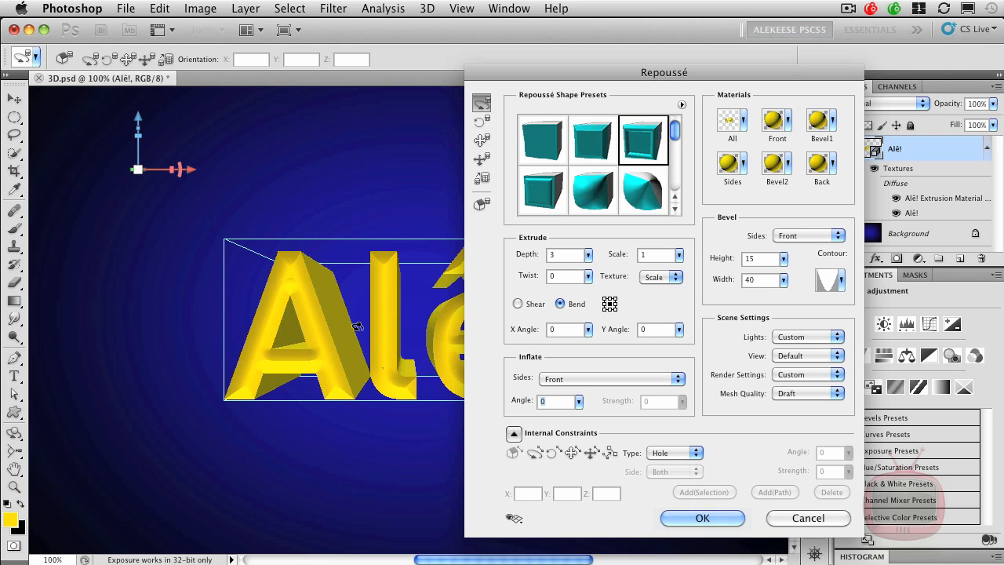
left_click(544, 199)
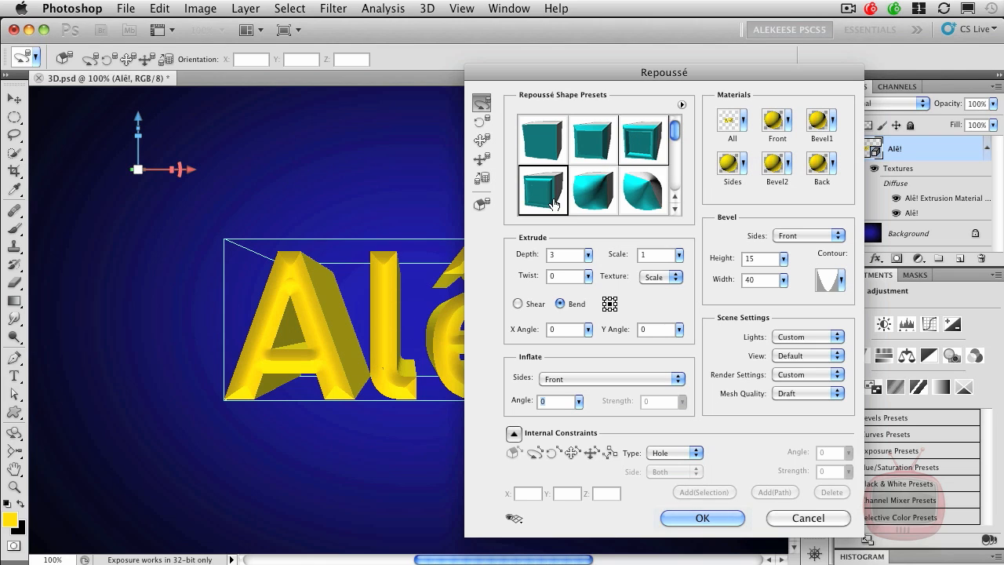
left_click(591, 201)
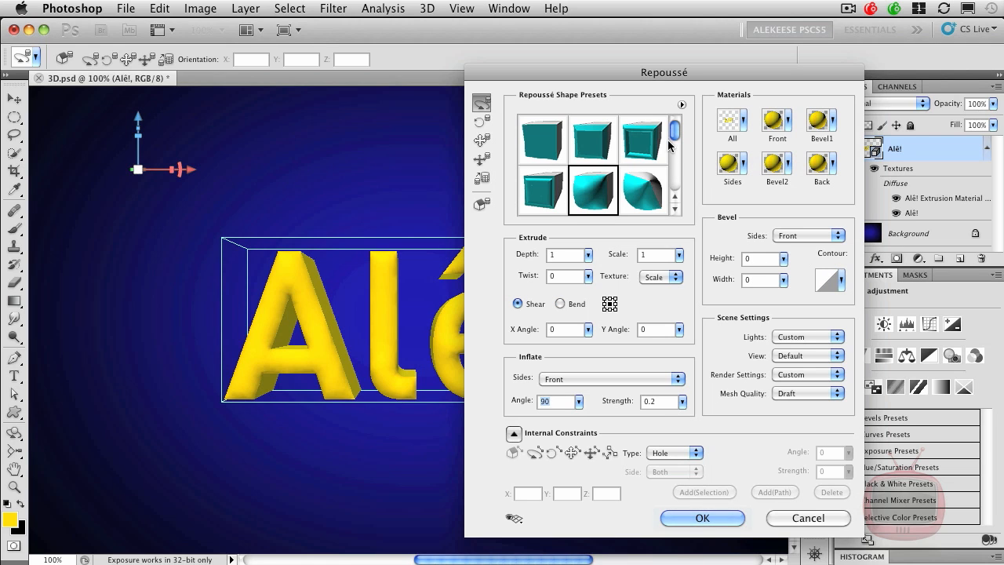
left_click_drag(675, 134, 675, 150)
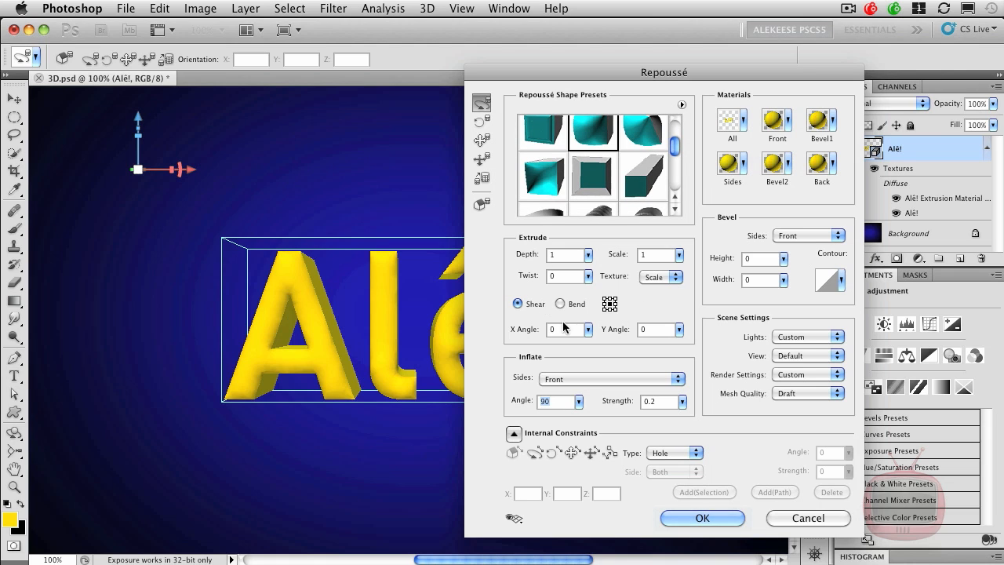
- Set the inflated text's extrusion depth to 4 and look at the shape preset options
left_click(549, 254)
type("4")
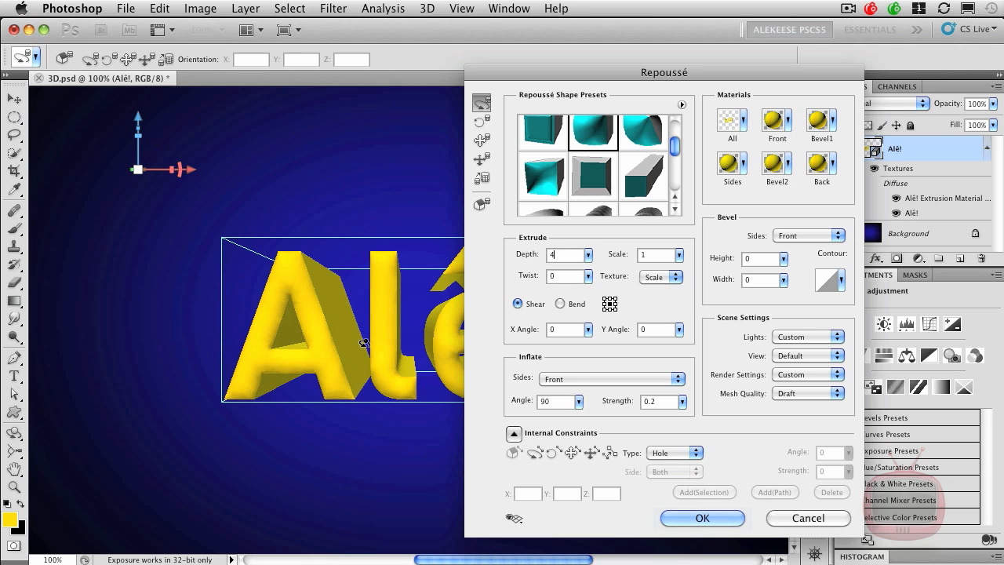
left_click(680, 106)
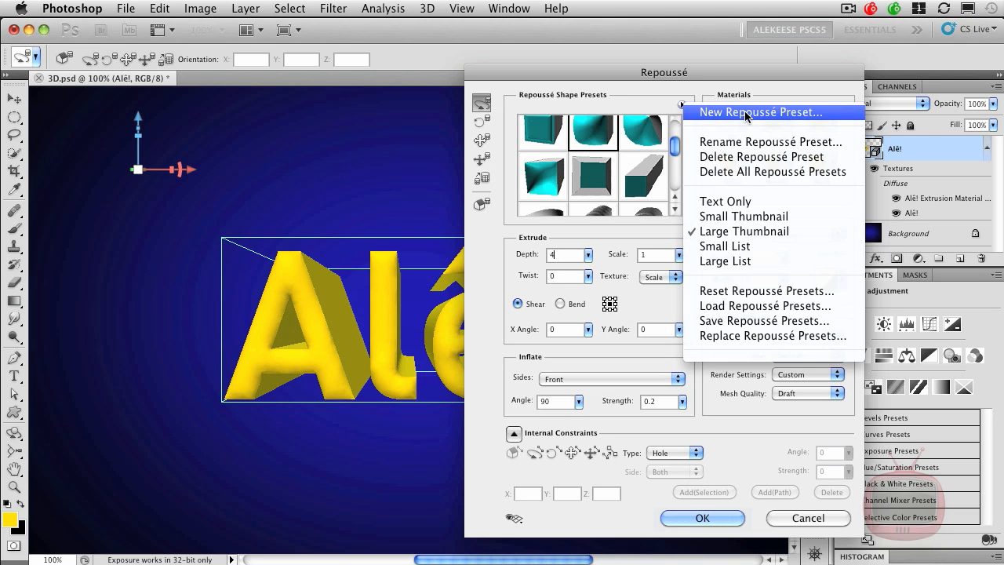
left_click(659, 109)
- Apply the twisted extrusion preset, tilt the text to show its sides, and set twist to 180 and depth to 6
scroll(674, 153, "down", 1)
scroll(673, 153, "down", 3)
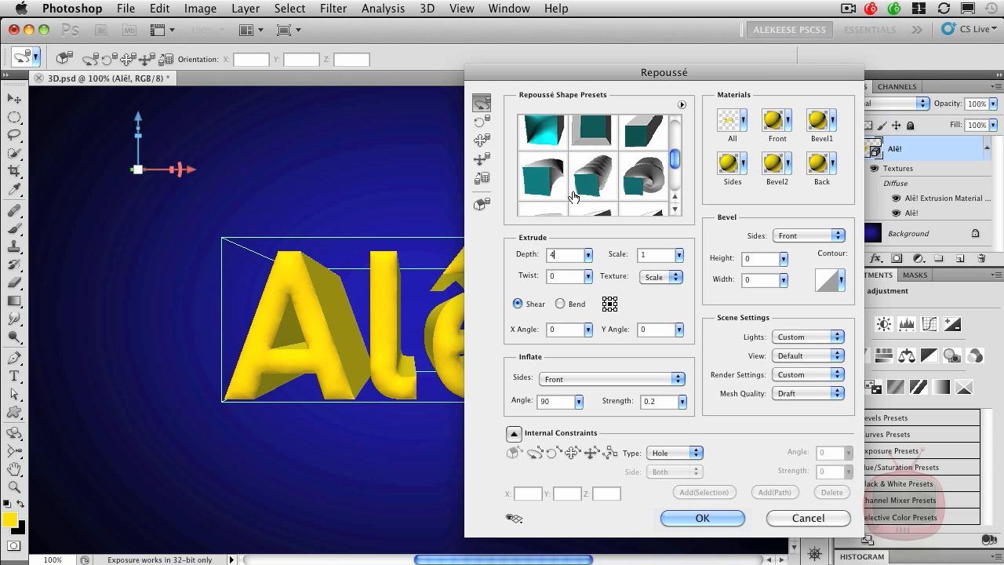
left_click(546, 182)
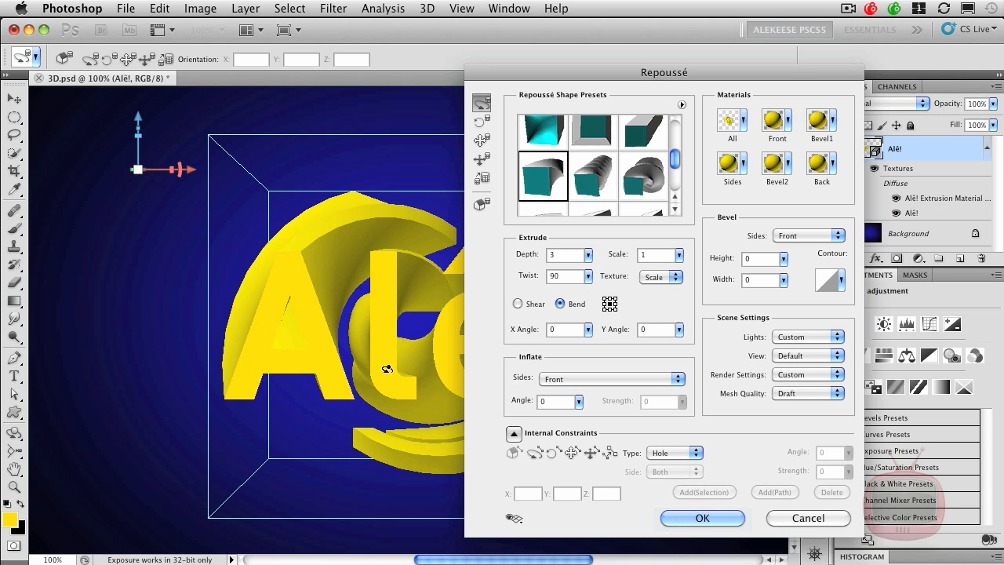
left_click_drag(387, 372, 377, 242)
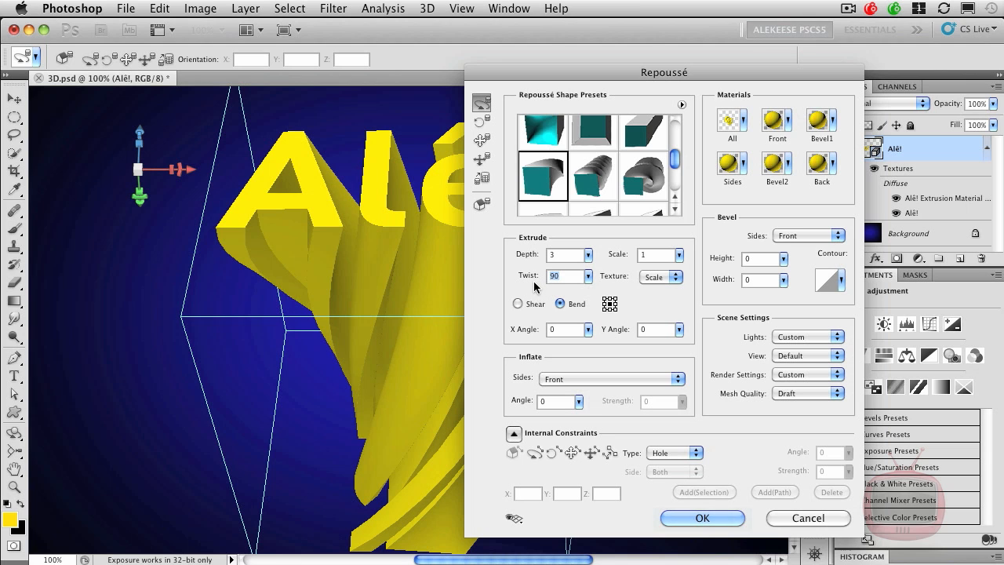
type("180")
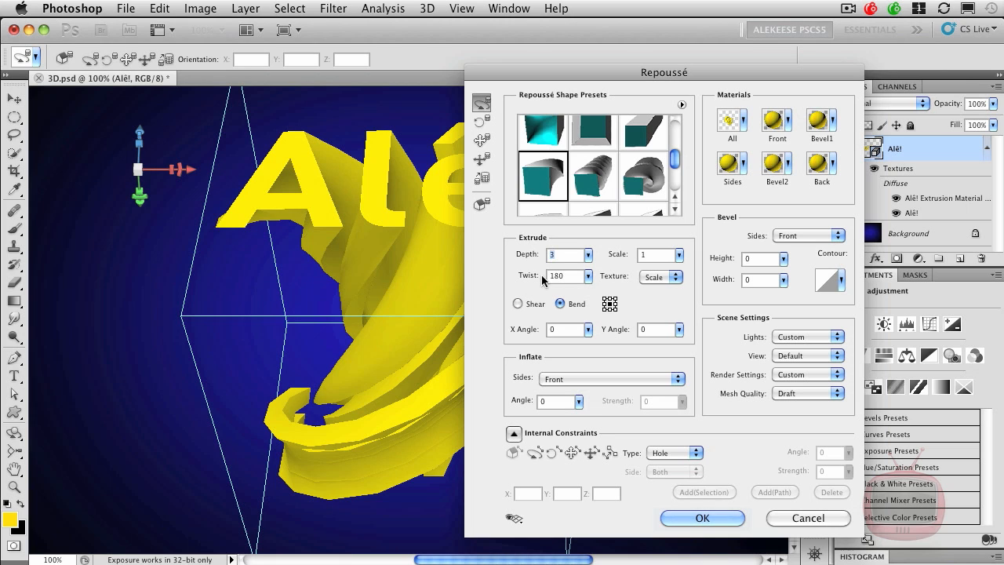
type("6")
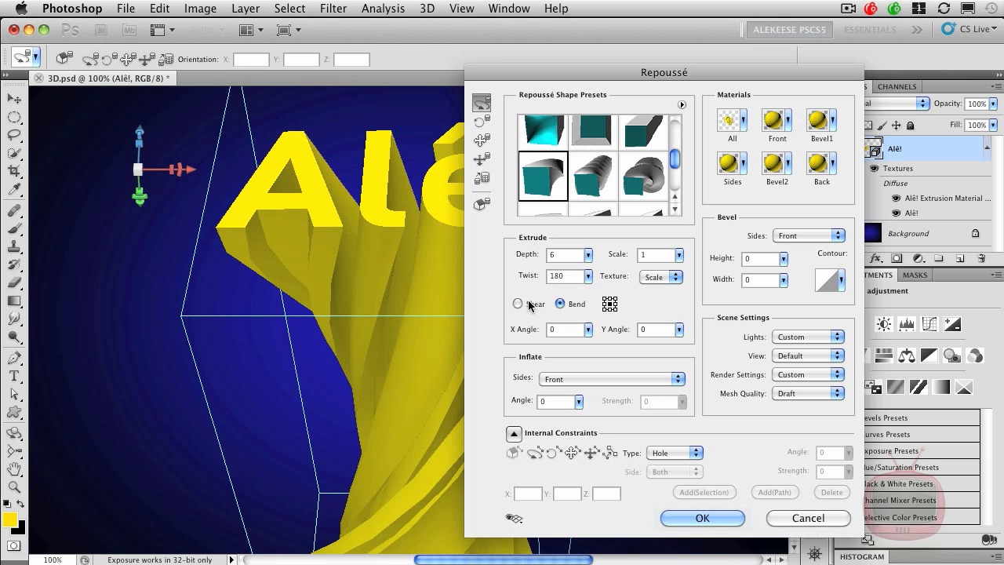
- Rotate and roll the 3D text so the word slants upward from the A to the exclamation mark
left_click_drag(325, 201, 287, 251)
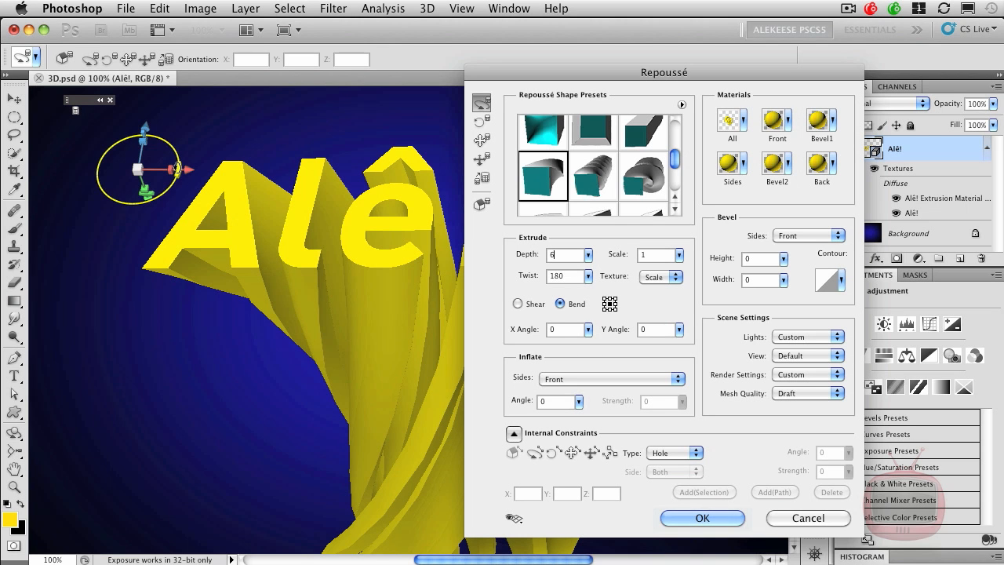
left_click_drag(178, 171, 180, 148)
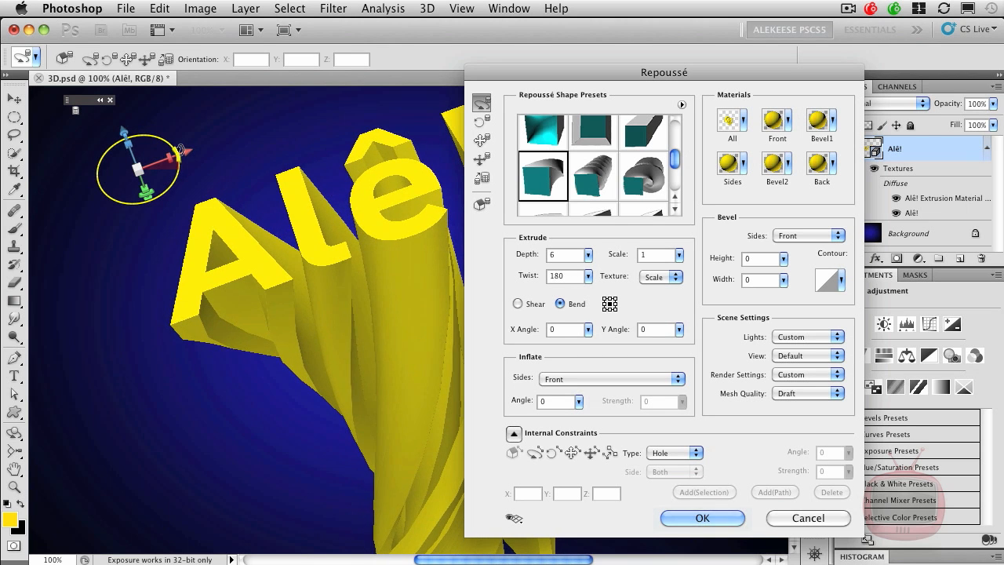
left_click_drag(311, 161, 286, 183)
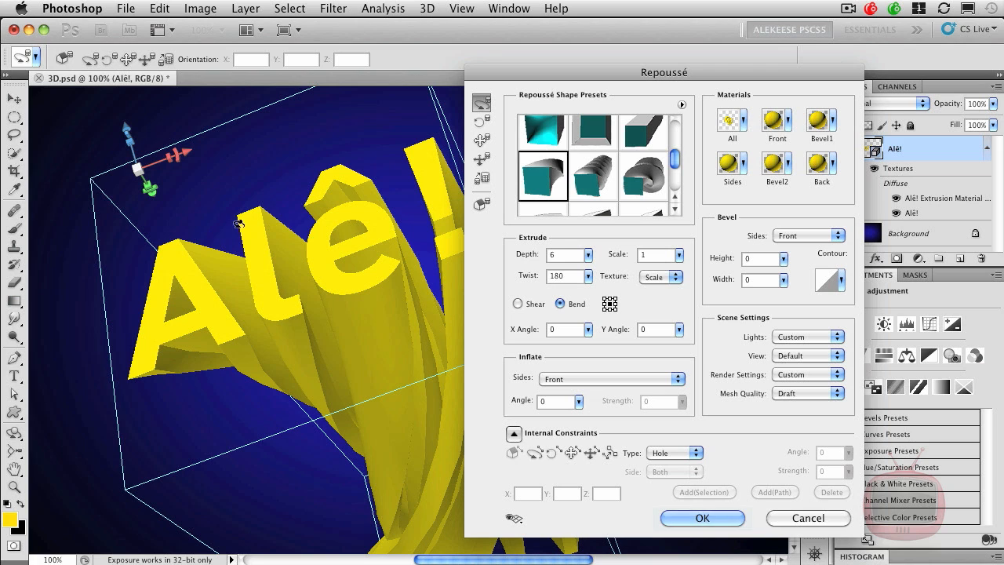
- Try the green grass material on the front faces of the 3D text
left_click(743, 122)
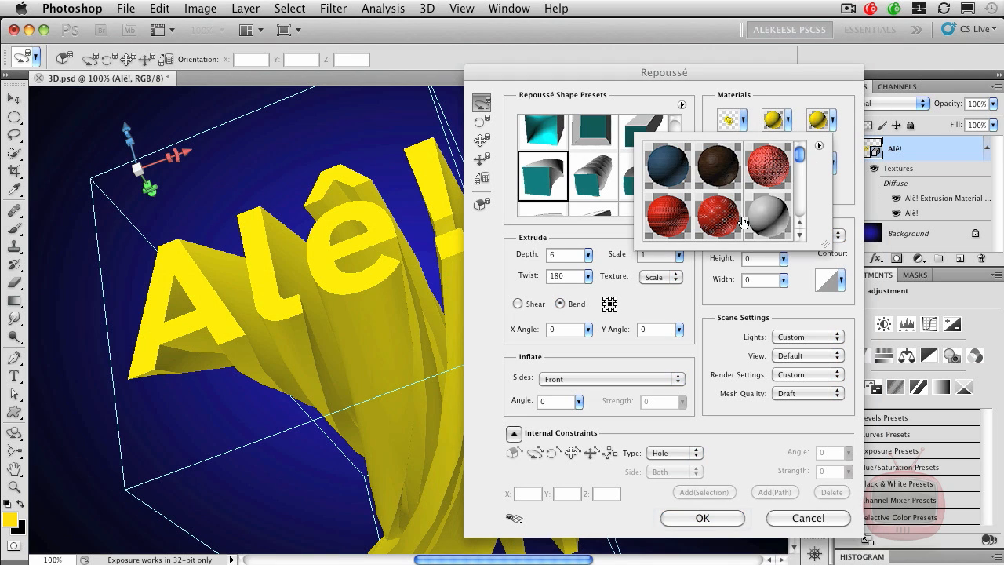
left_click(769, 88)
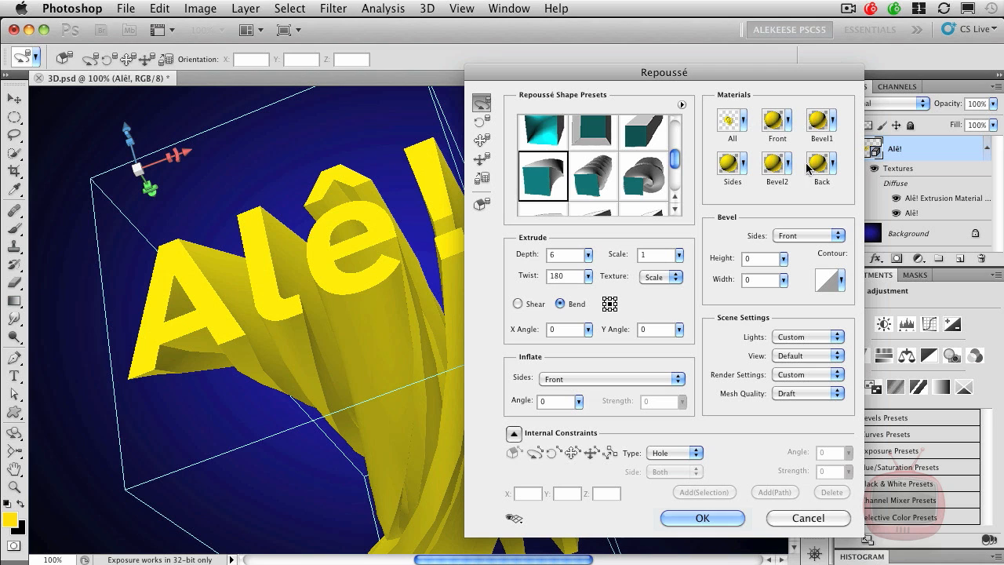
left_click(788, 120)
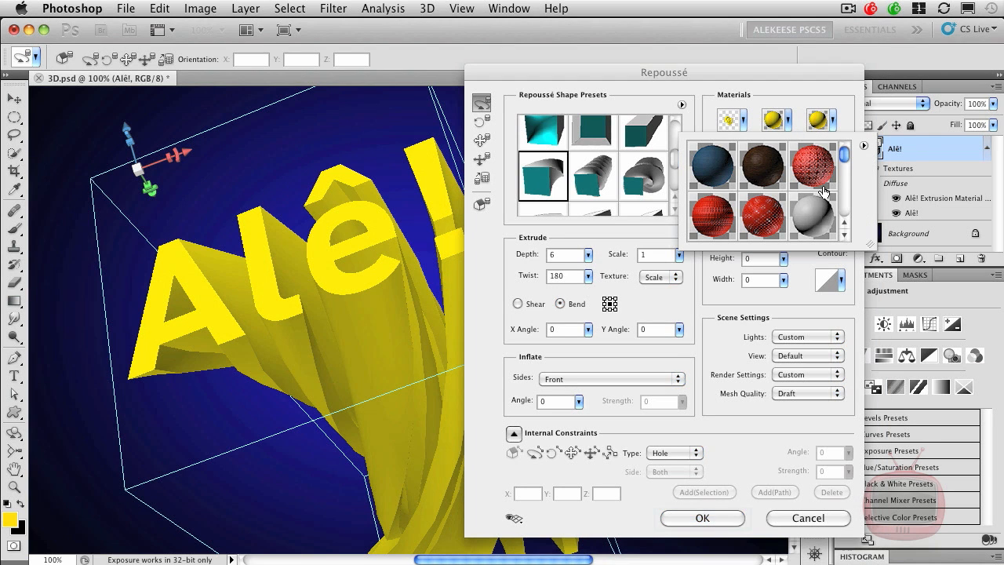
left_click(844, 237)
left_click(845, 237)
left_click(845, 237)
left_click(844, 237)
left_click(844, 237)
left_click(845, 237)
left_click(766, 207)
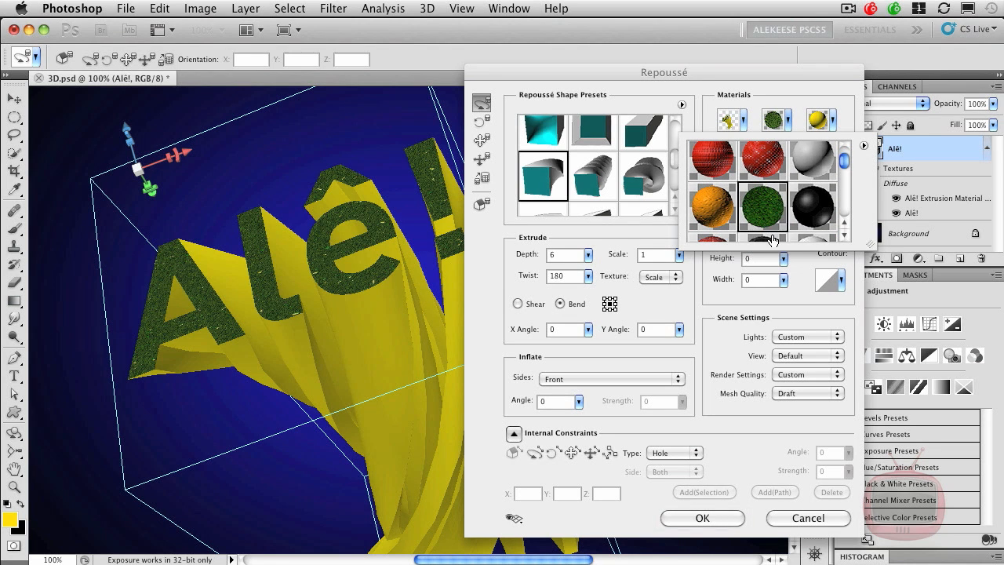
- Try the red brick material on the front faces of the 3D text
left_click(845, 237)
left_click(845, 237)
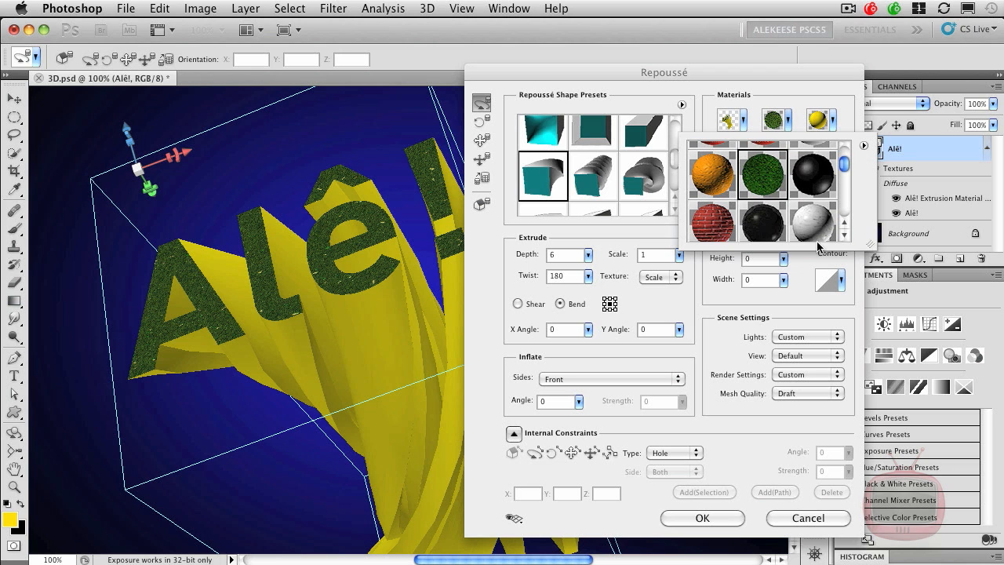
left_click(716, 227)
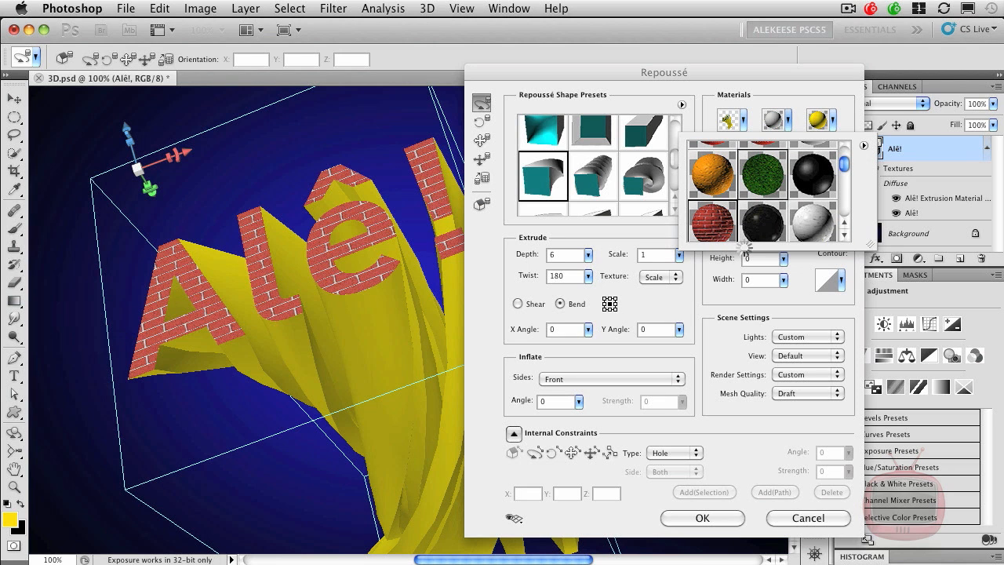
- Apply the shiny orange metallic material to the text's front faces, accept the Repoussé settings, and shift the 3D text slightly up and right
left_click_drag(844, 165, 845, 199)
left_click(706, 209)
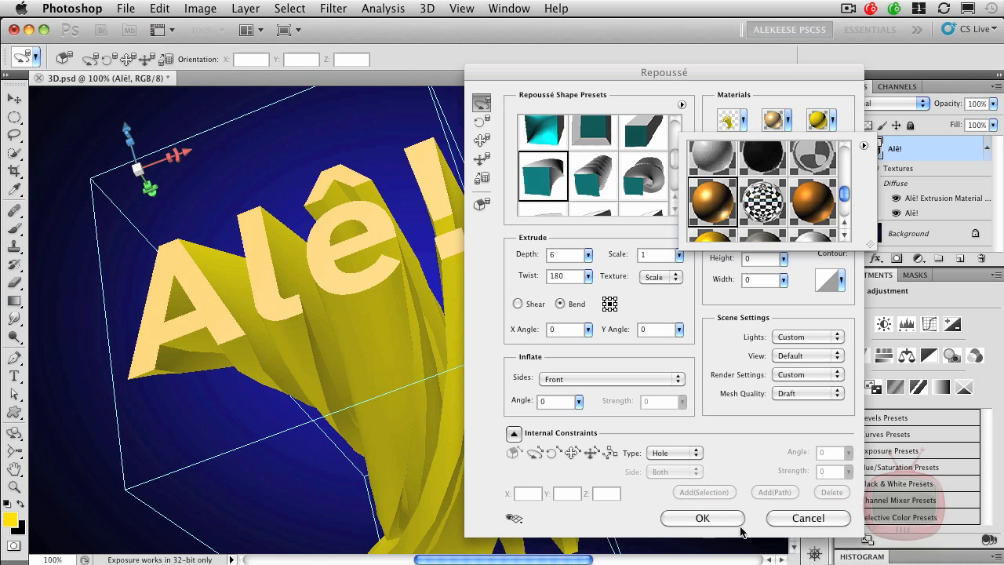
left_click(702, 517)
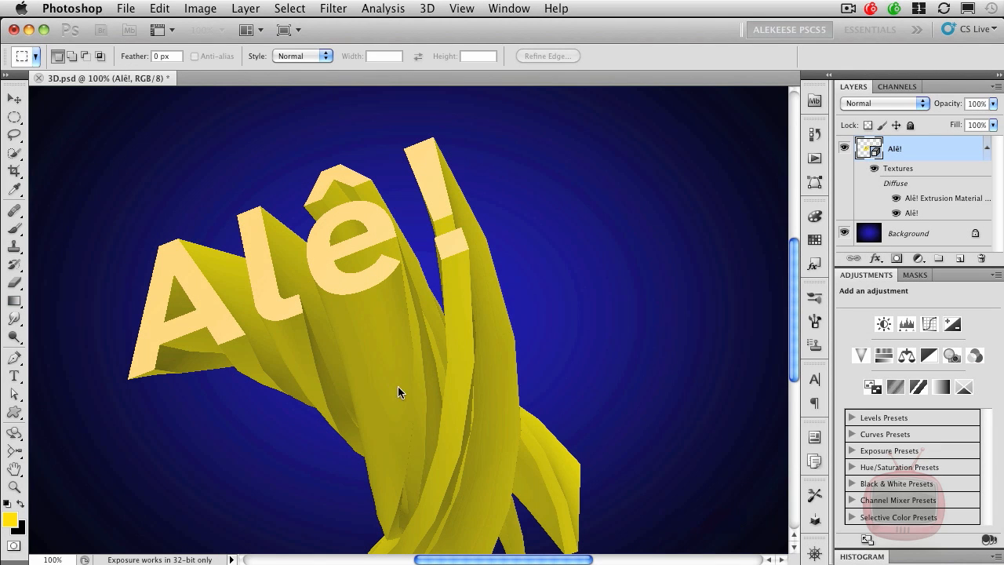
left_click_drag(386, 357, 495, 340)
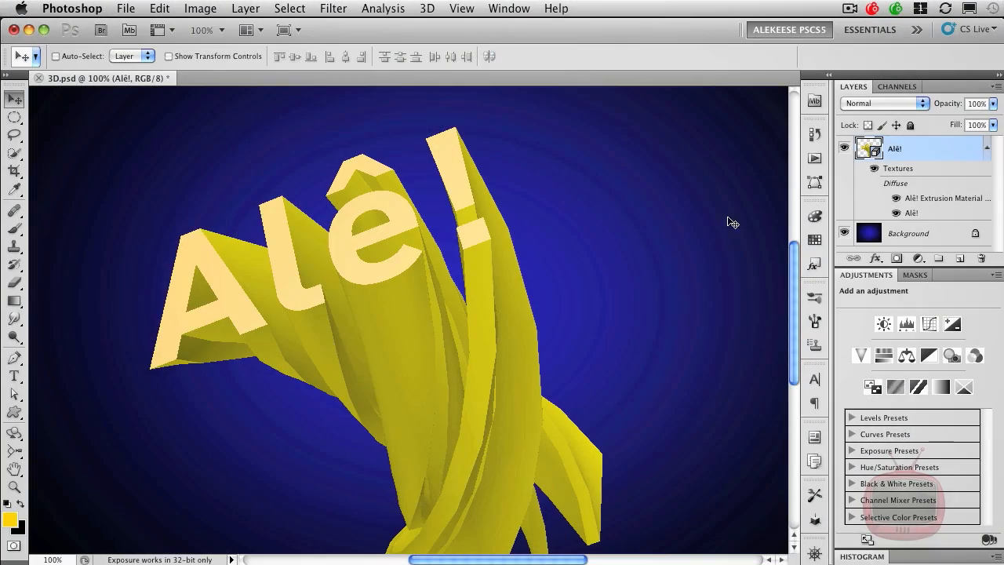
- Reopen the 3D text for editing in Repoussé and set its extrusion to depth 4 with Shear
left_click(426, 8)
mouse_move(477, 119)
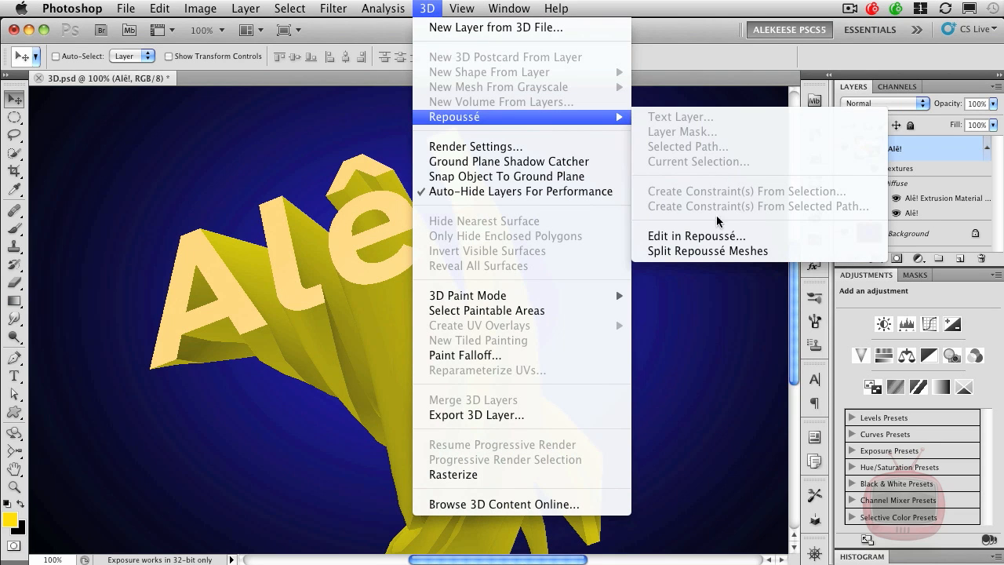
left_click(722, 237)
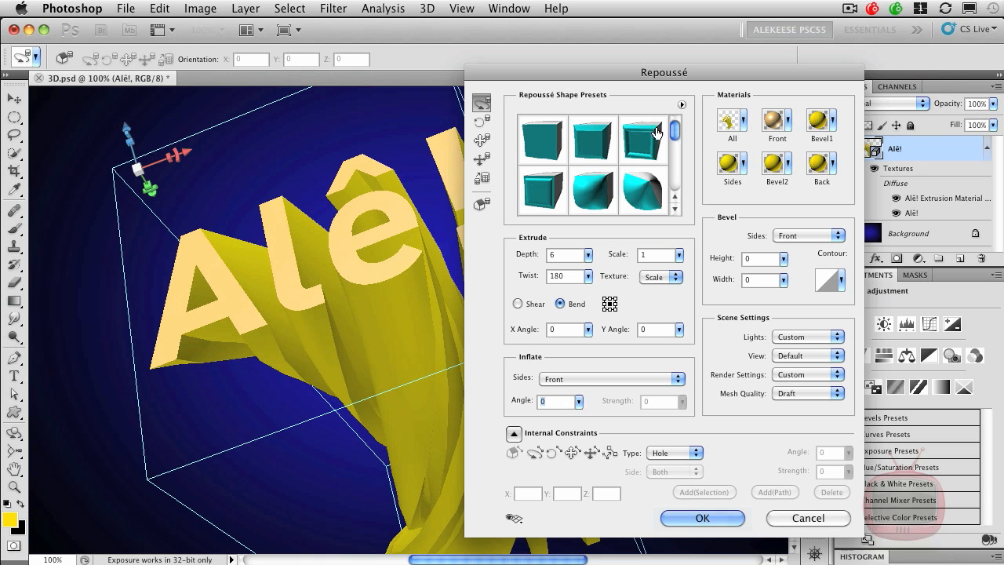
left_click_drag(674, 76, 705, 76)
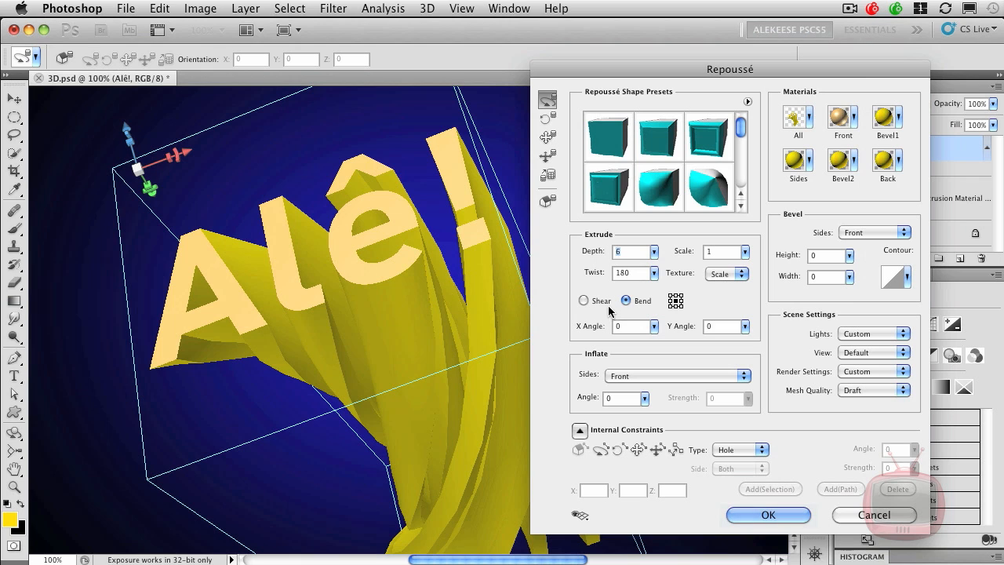
type("4")
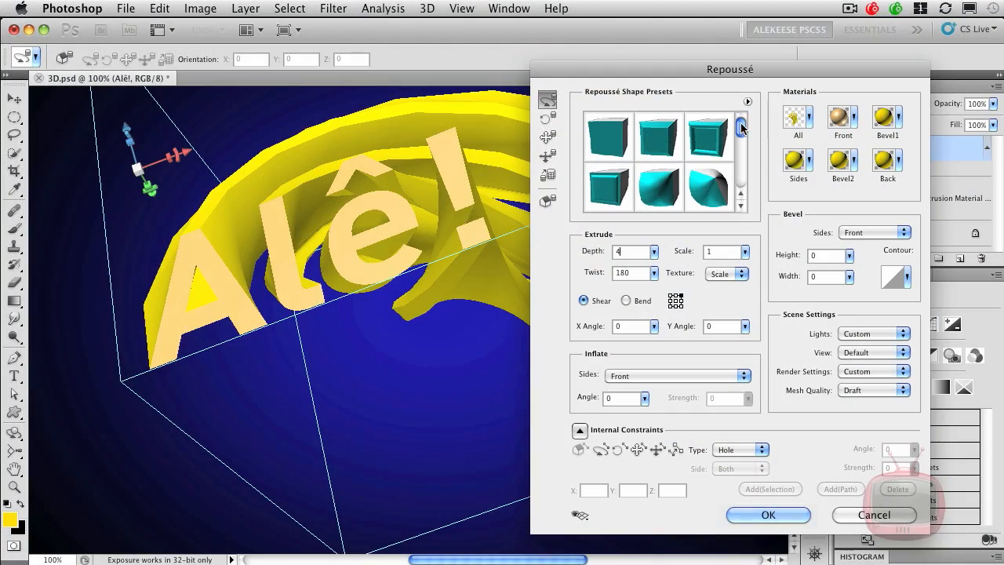
- Reapply the twisted extrusion shape preset to the 3D text and accept the Repoussé settings
left_click_drag(741, 128, 741, 154)
left_click(617, 193)
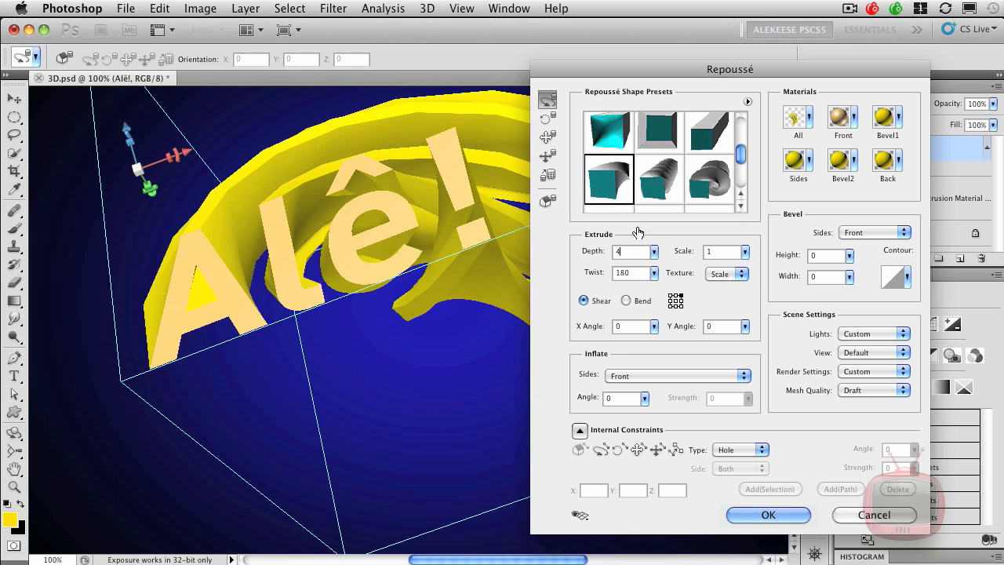
left_click(788, 518)
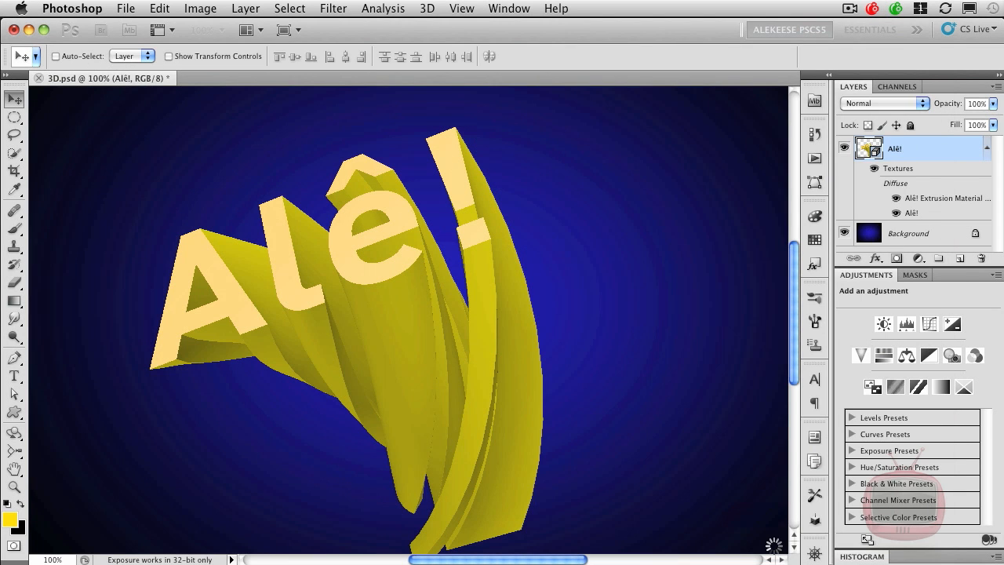
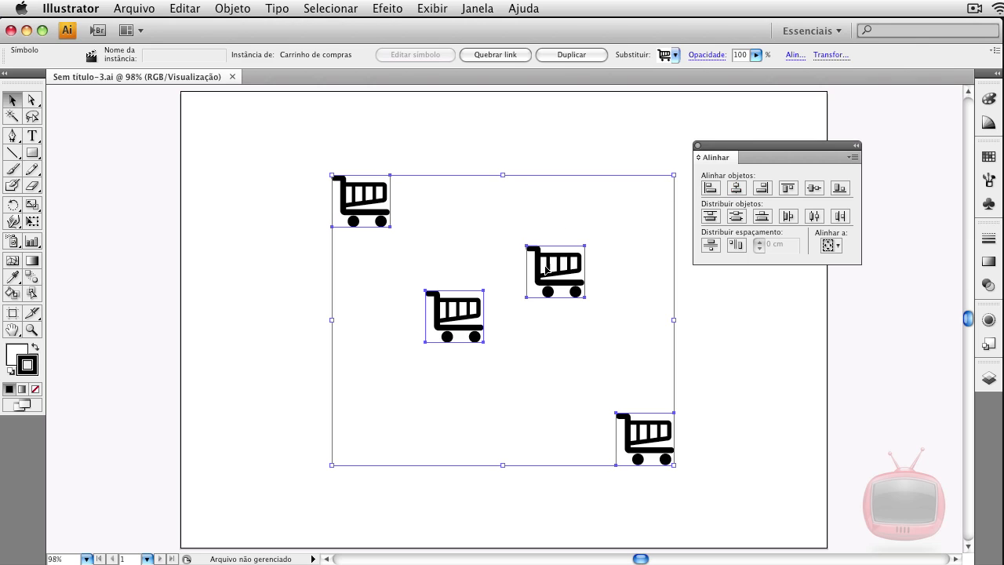
- Switch to Illustrator and try aligning the four shopping cart symbols by their horizontal centers
left_click(792, 56)
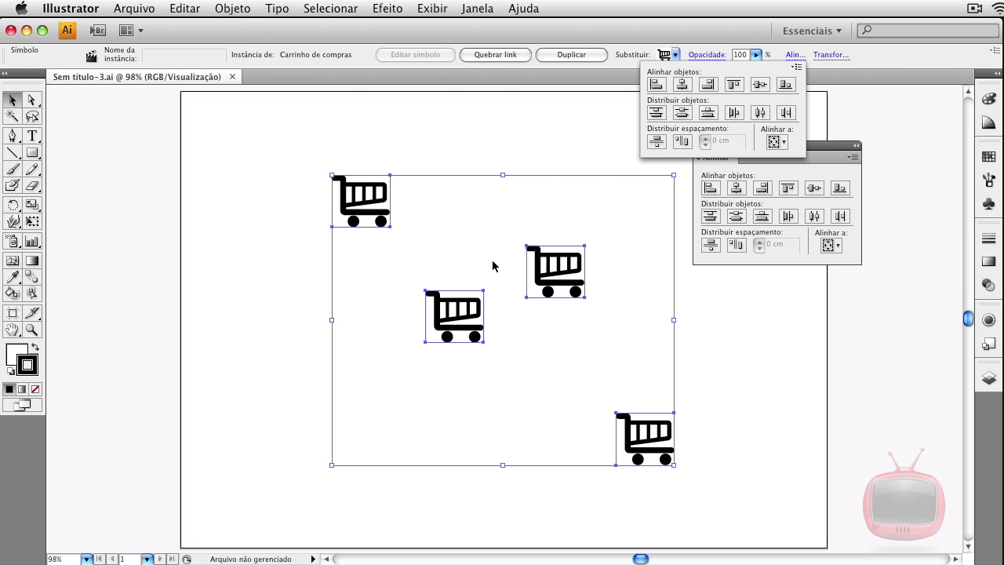
left_click(682, 87)
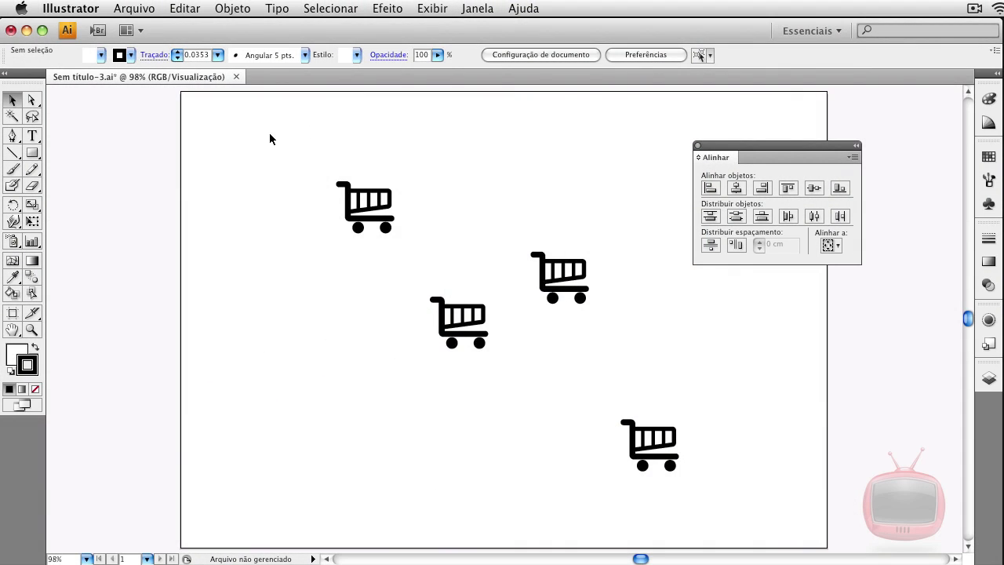
- Align the four carts by horizontal centers to the upper-left cart as key object and distribute their vertical spacing evenly
left_click_drag(281, 147, 697, 502)
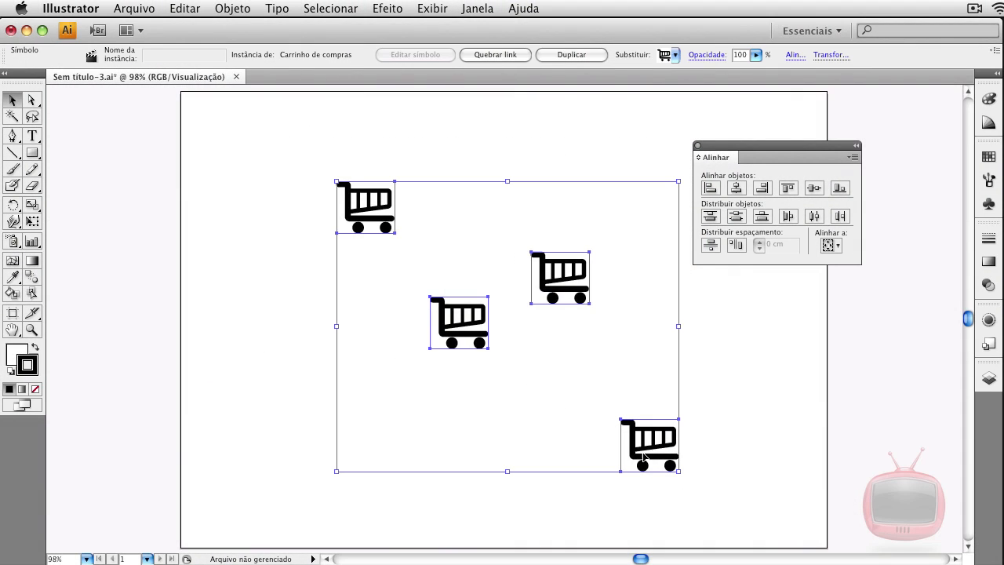
left_click(381, 226)
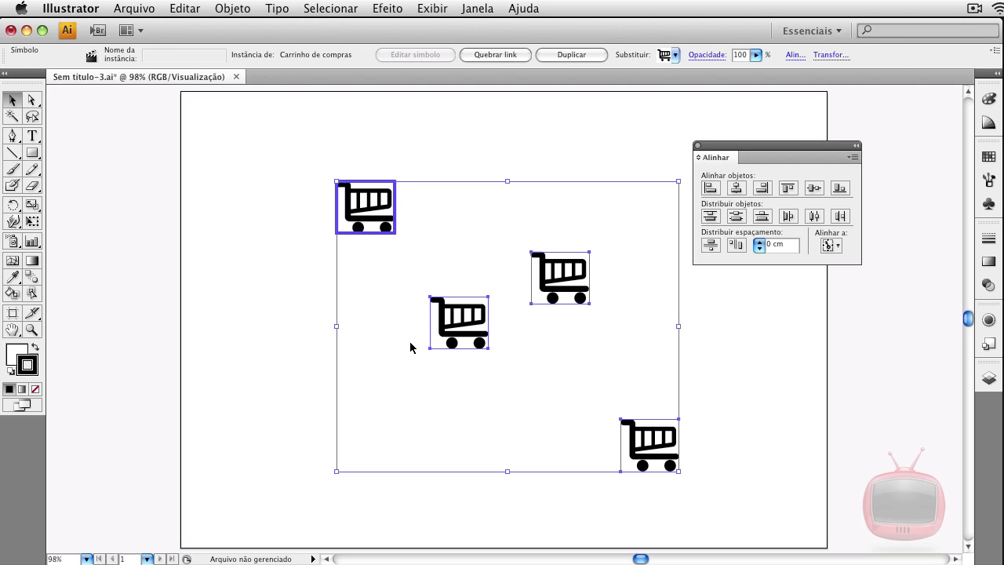
left_click(735, 190)
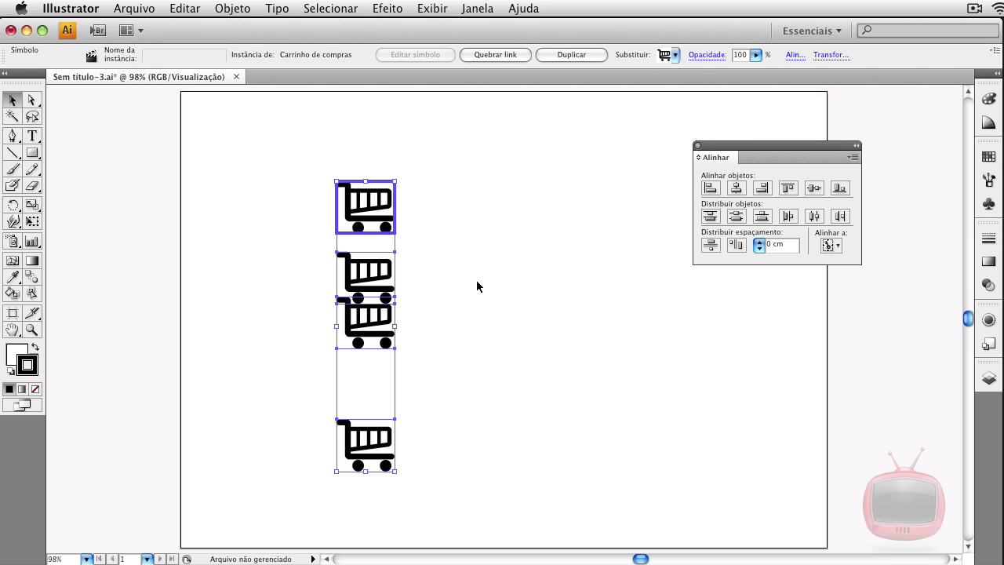
left_click(540, 363)
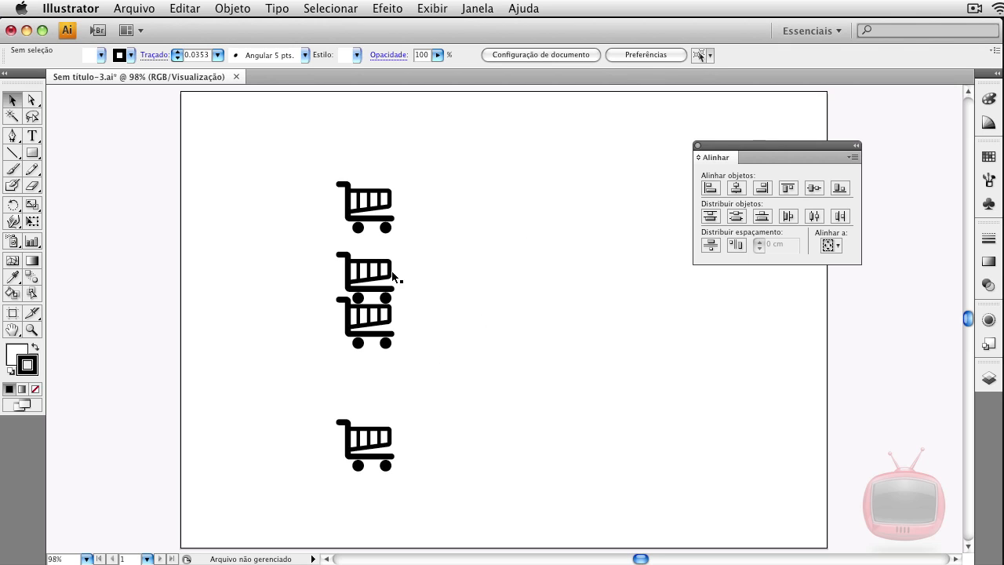
left_click_drag(285, 156, 453, 509)
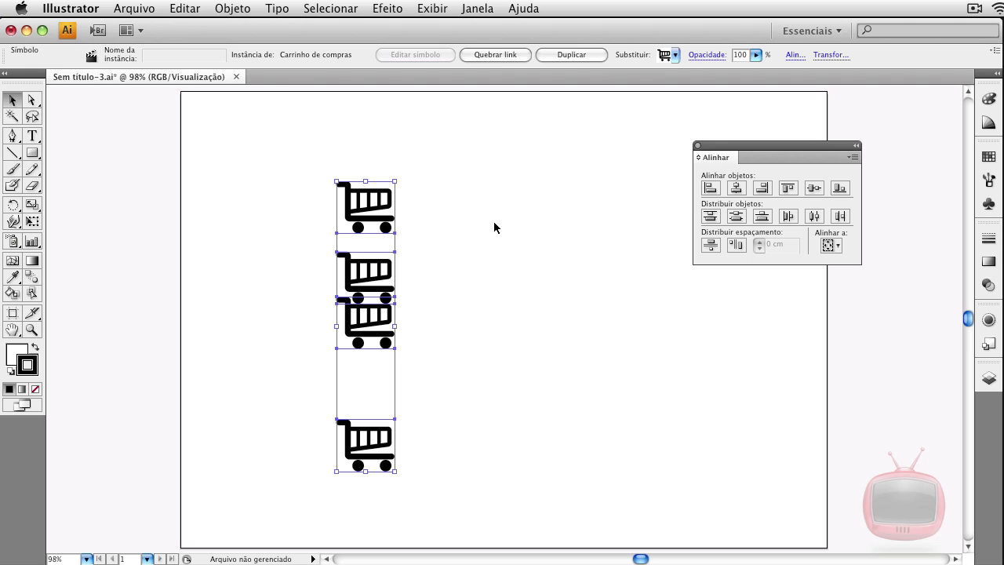
left_click(709, 247)
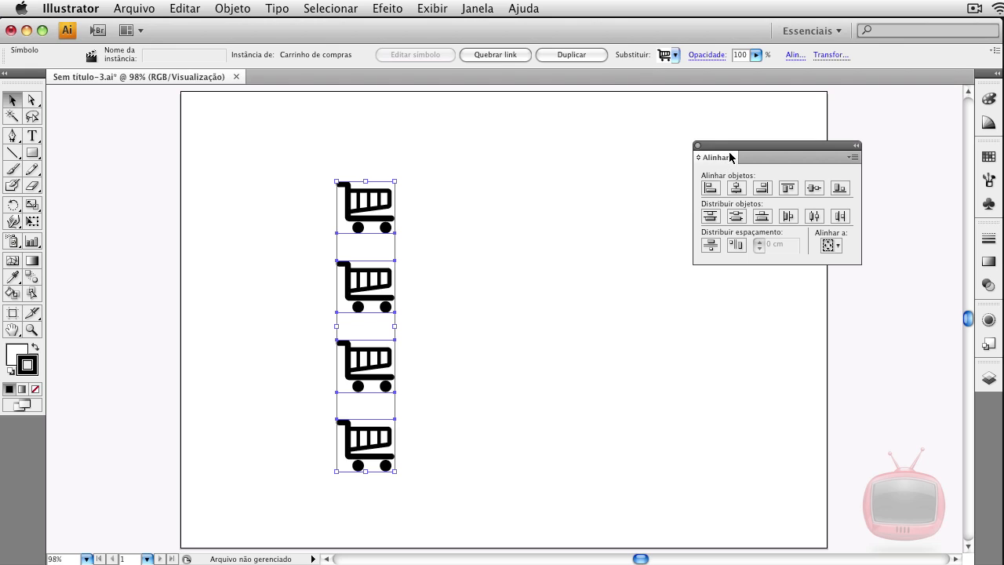
- Set the alignment to key object, using the lowest cart, and distribute the carts vertically with 3 cm spacing
left_click(834, 246)
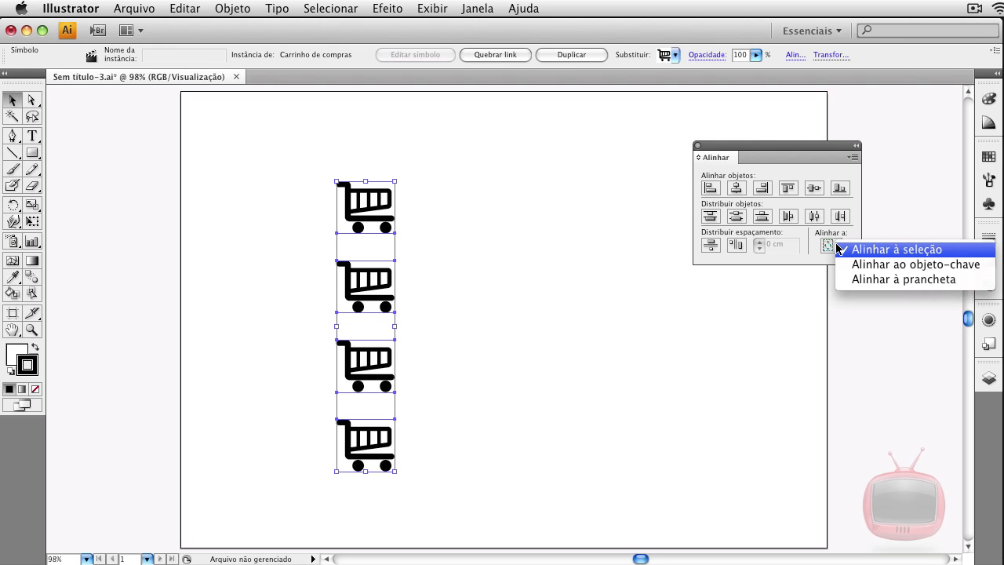
left_click(866, 268)
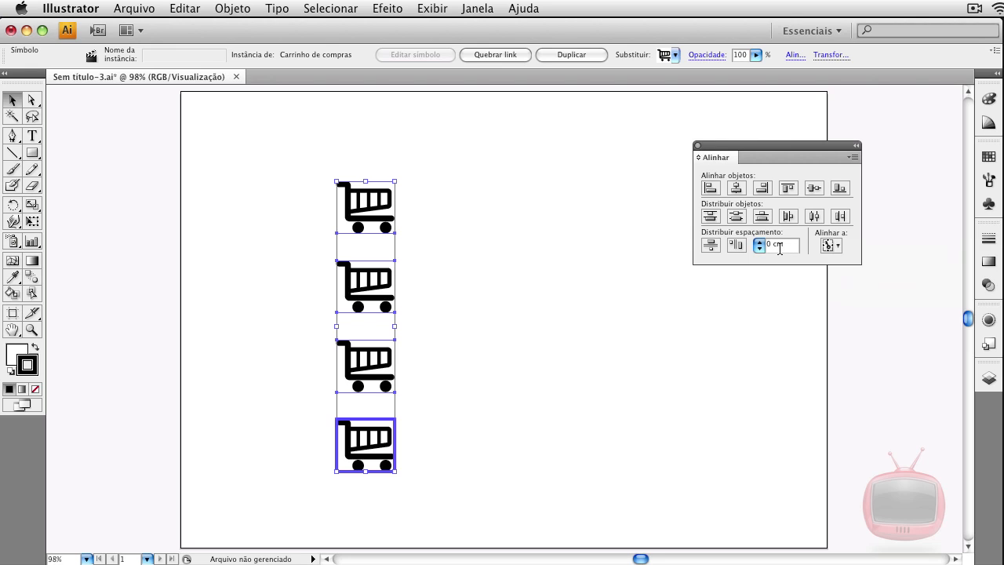
left_click_drag(790, 247, 766, 244)
type("3")
left_click(709, 246)
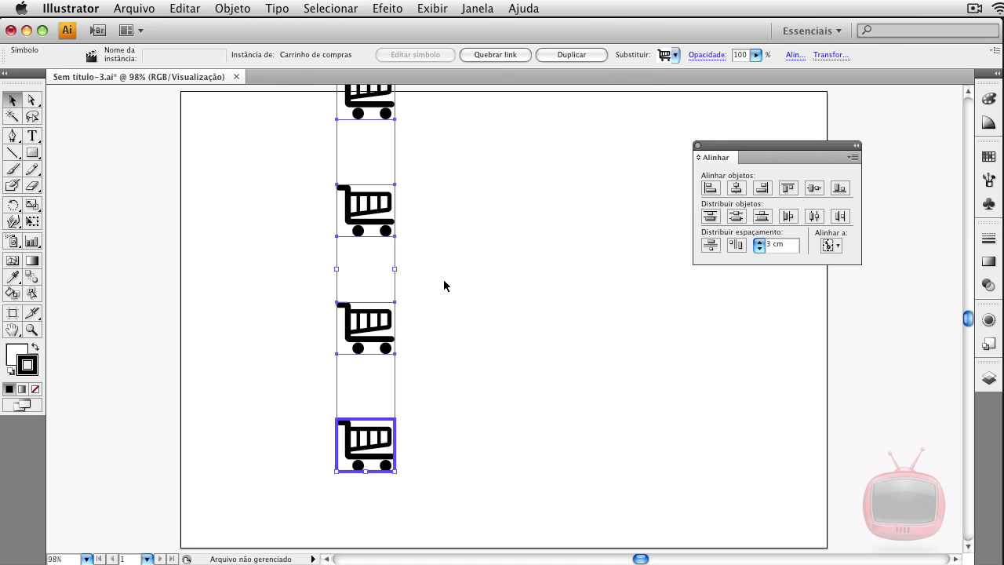
- Reduce the vertical spacing between the four carts to 2 cm
left_click(758, 249)
left_click(710, 246)
left_click(759, 249)
left_click(759, 249)
left_click(760, 248)
left_click(759, 248)
left_click(710, 247)
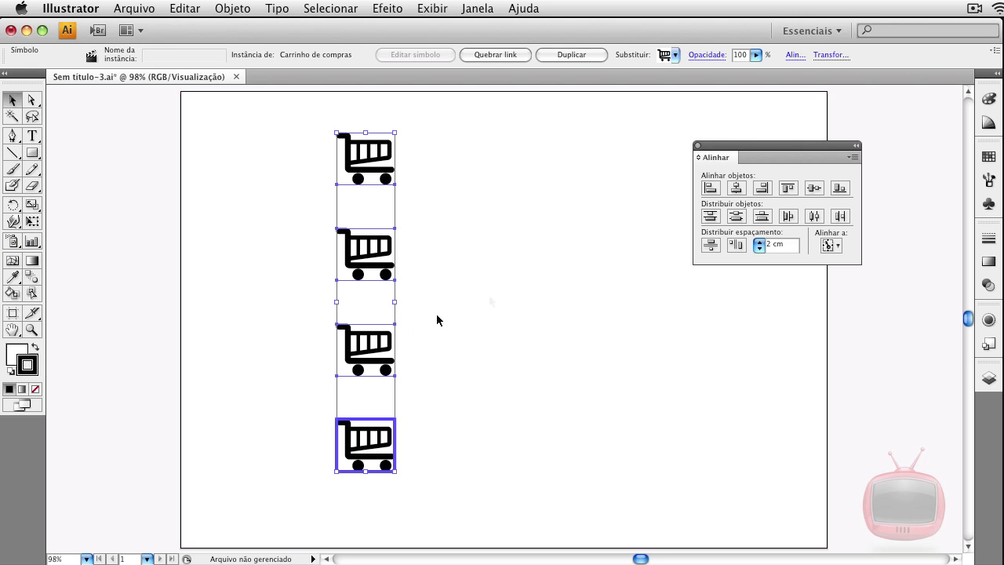
- Hide the layer Camada 4 with the carts and show the layers Camada 1 and Camada 3
left_click(989, 378)
left_click(815, 389)
left_click(816, 405)
left_click(815, 420)
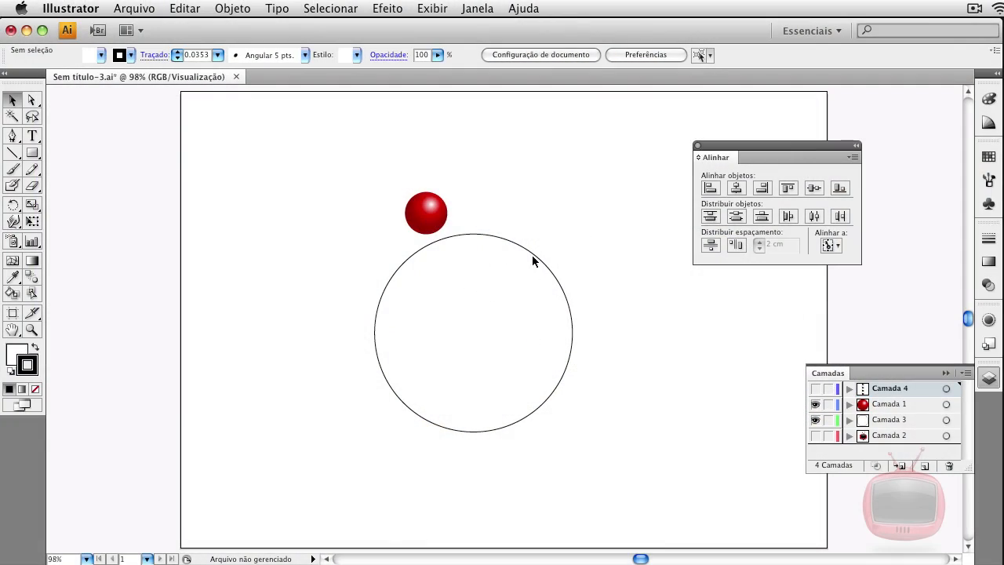
- Place three red balls along the circle's upper-right arc and try distributing their vertical and horizontal spacing evenly
left_click_drag(427, 223, 562, 312)
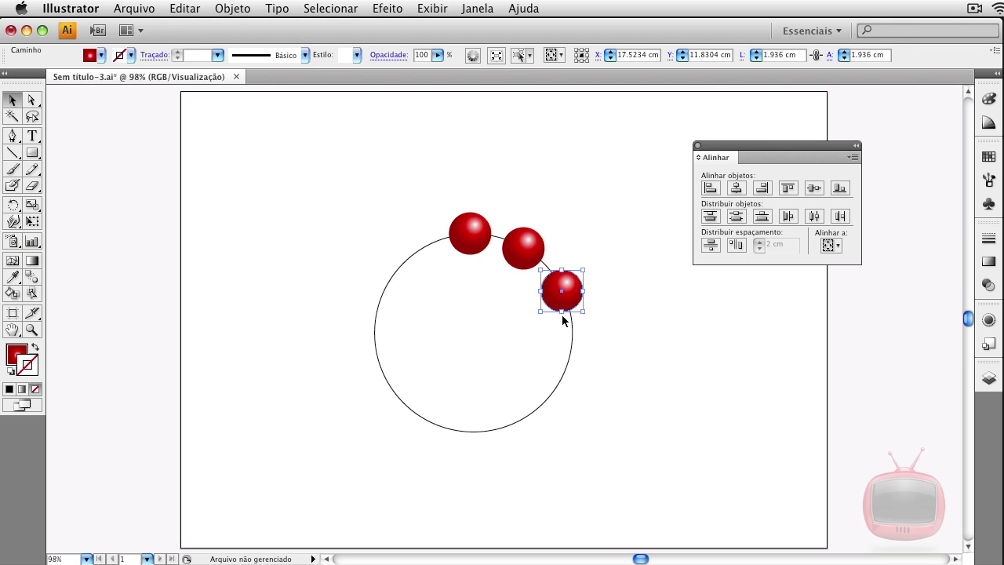
left_click(520, 253, "shift")
left_click(470, 233, "shift")
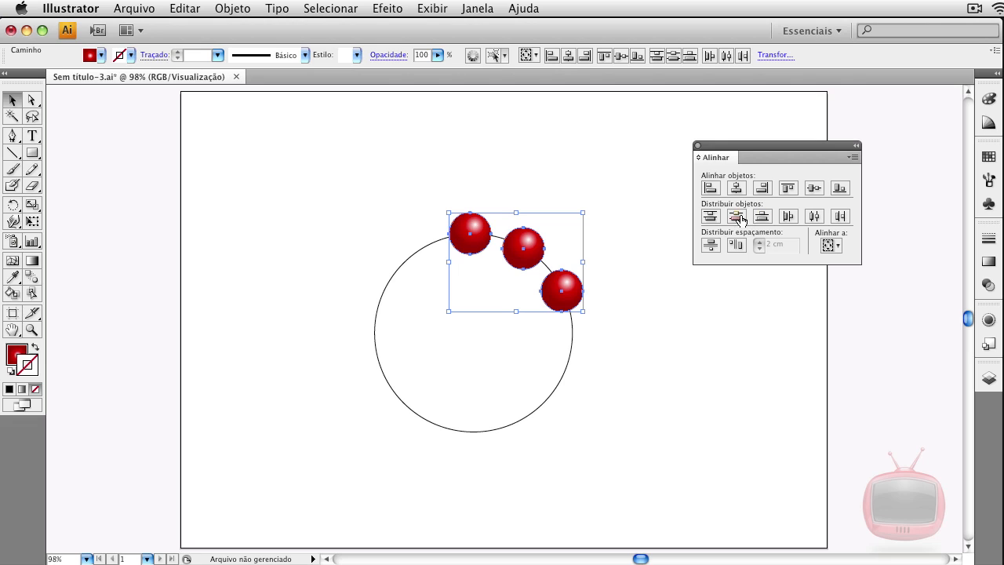
left_click(709, 245)
left_click(736, 245)
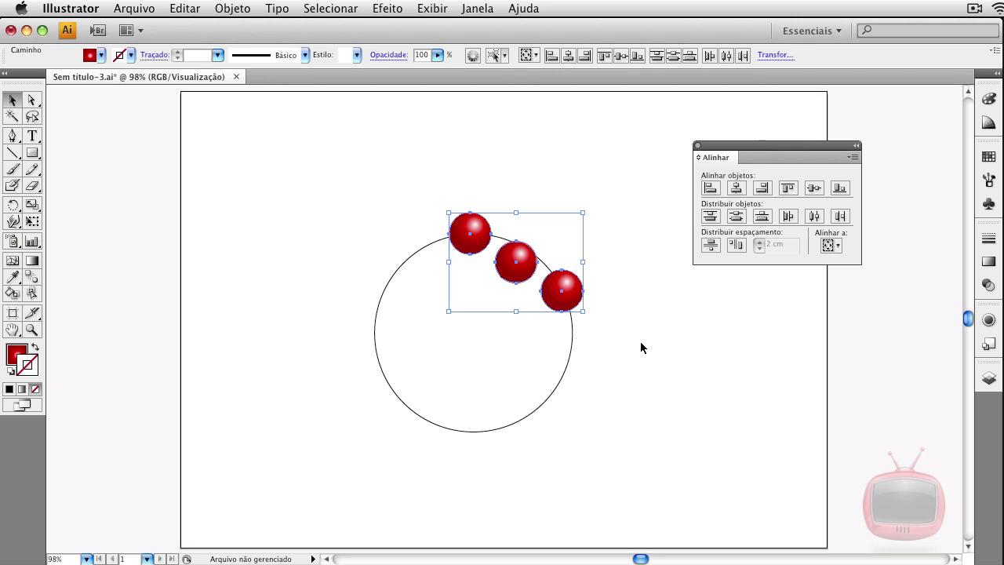
- Delete the two extra red balls and move the remaining one off the circle, above its upper-left side
left_click(585, 301)
left_click(524, 275)
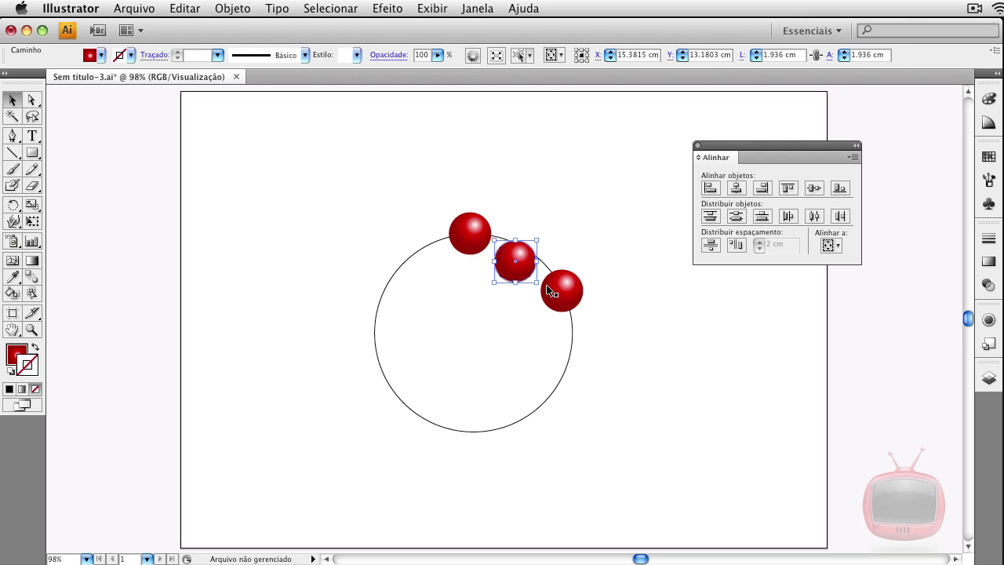
key("Delete")
left_click(564, 292)
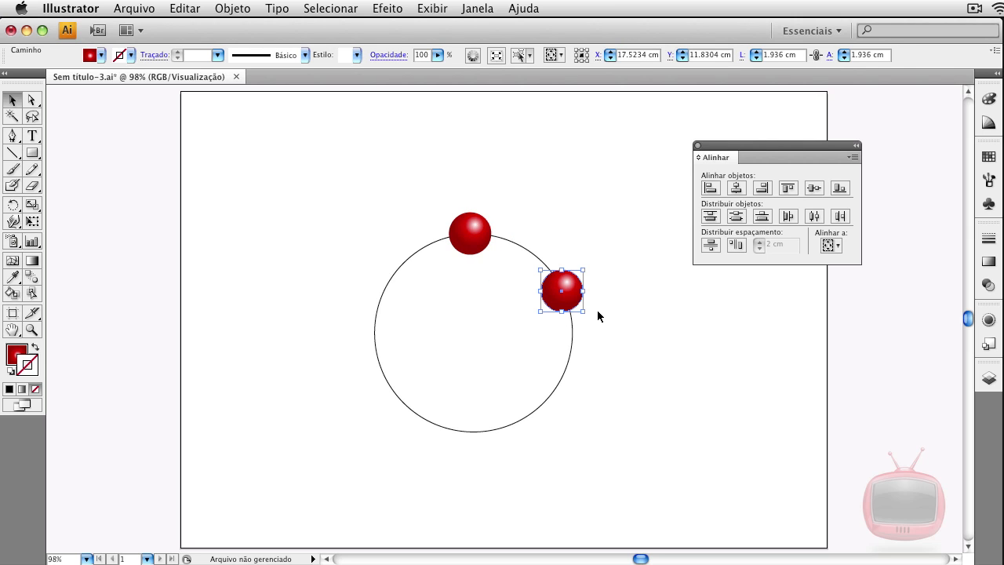
key("Delete")
left_click_drag(480, 249, 408, 198)
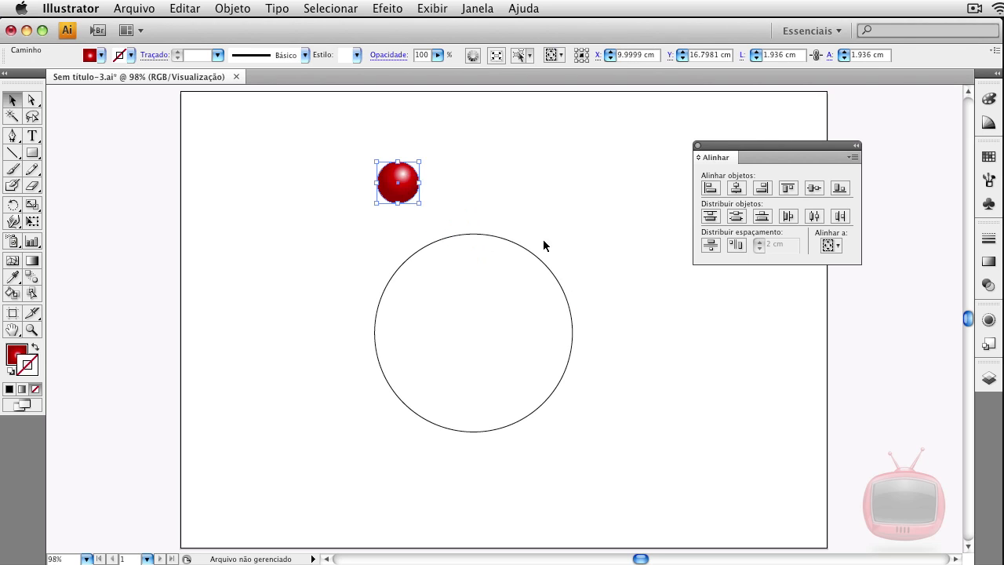
- Show the rulers and place a horizontal and a vertical guide crossing at the circle's center
left_click(606, 273)
left_click_drag(330, 233, 537, 416)
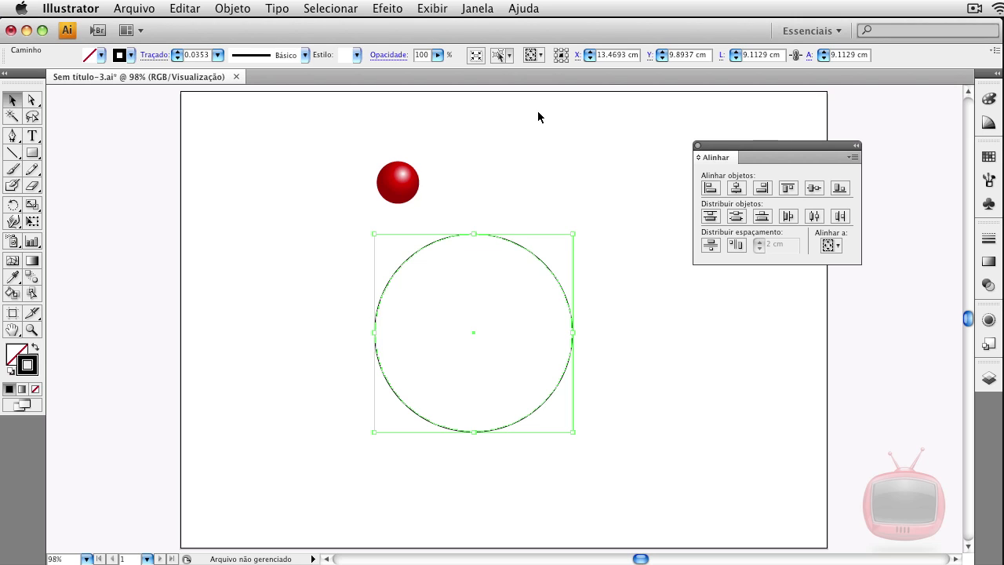
key("super+r")
left_click_drag(483, 94, 472, 333)
left_click_drag(570, 208, 478, 279)
left_click_drag(484, 93, 473, 332)
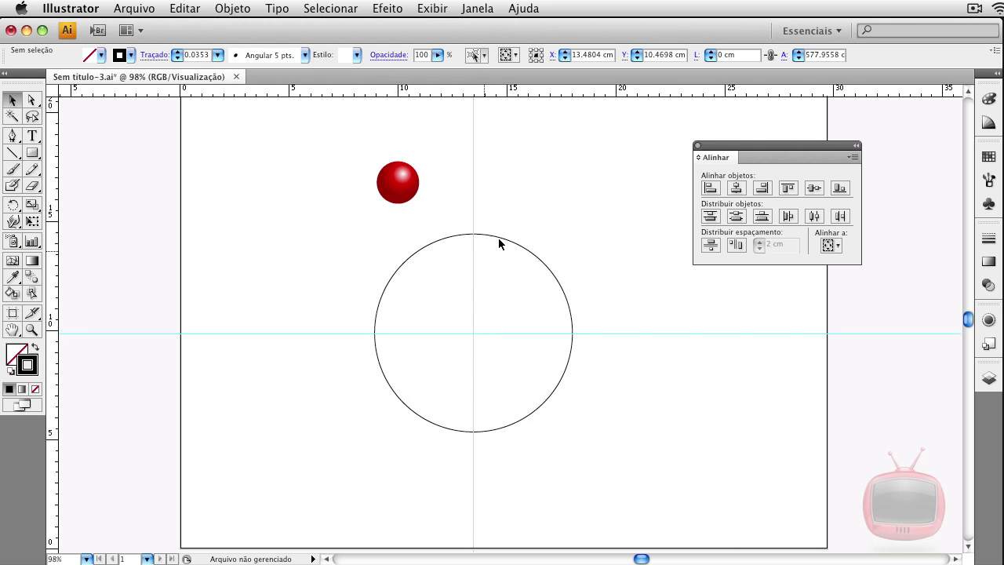
- Move the red ball onto the circle's top at the vertical guide and rotate it freehand
left_click(382, 193)
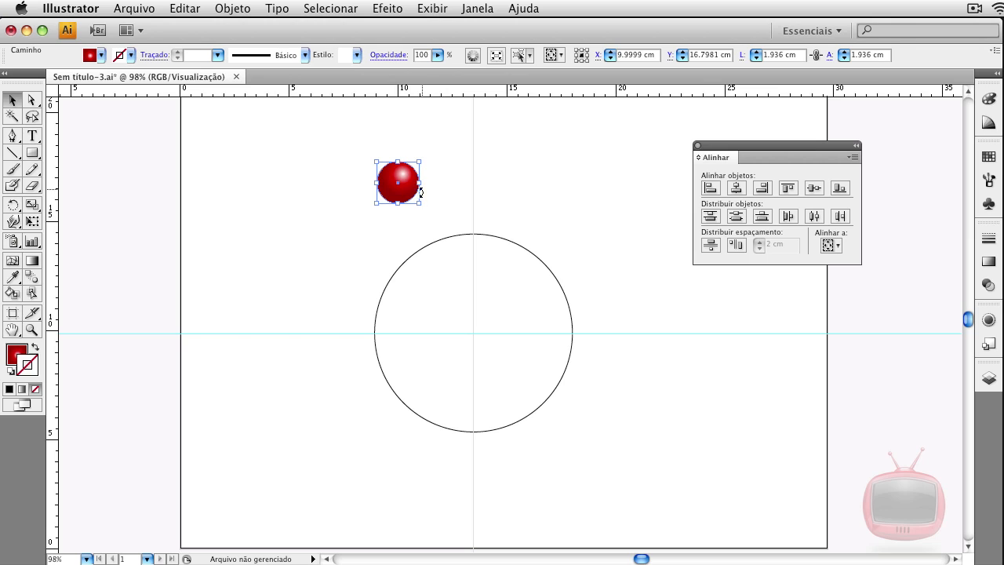
left_click_drag(404, 192, 463, 233)
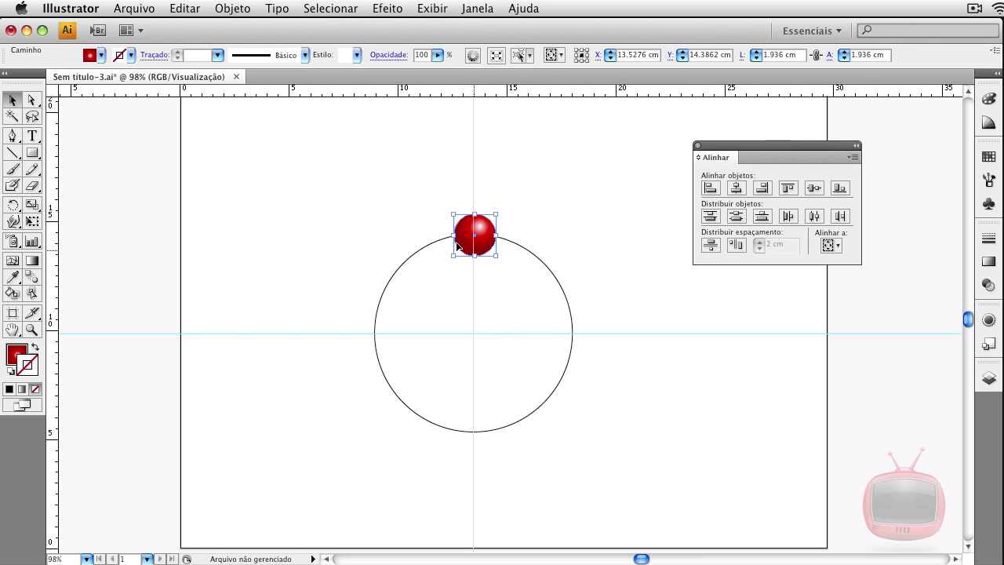
left_click(12, 204)
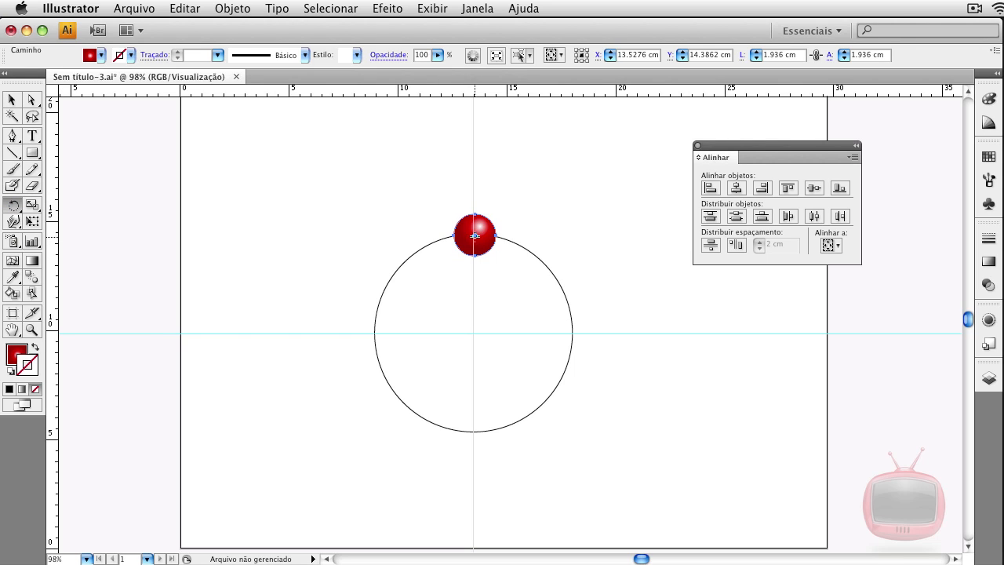
left_click_drag(475, 236, 475, 266)
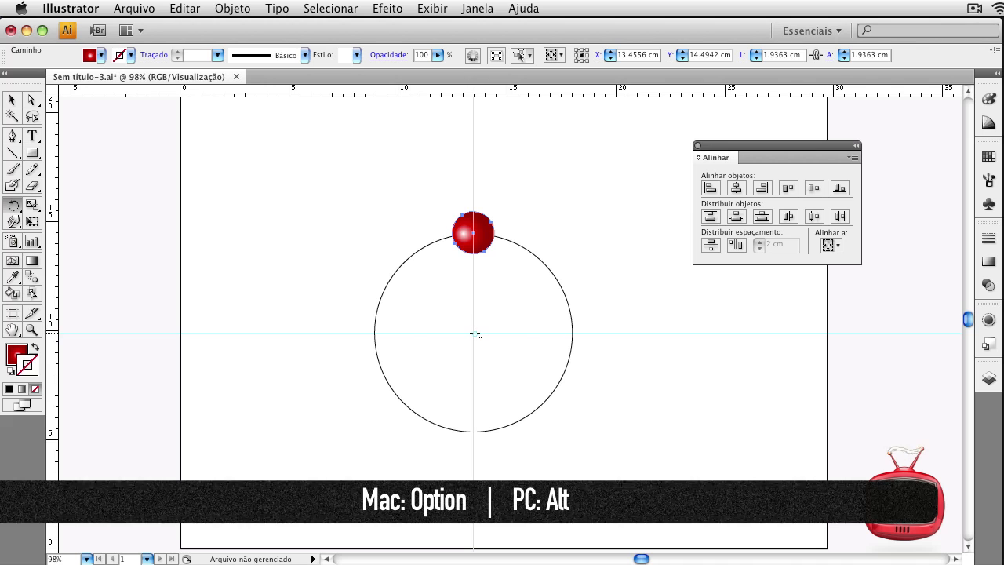
- Create a copy of the red ball rotated 20° about the circle's center, previewing the rotation first
left_click(474, 334, "alt")
left_click_drag(574, 280, 662, 332)
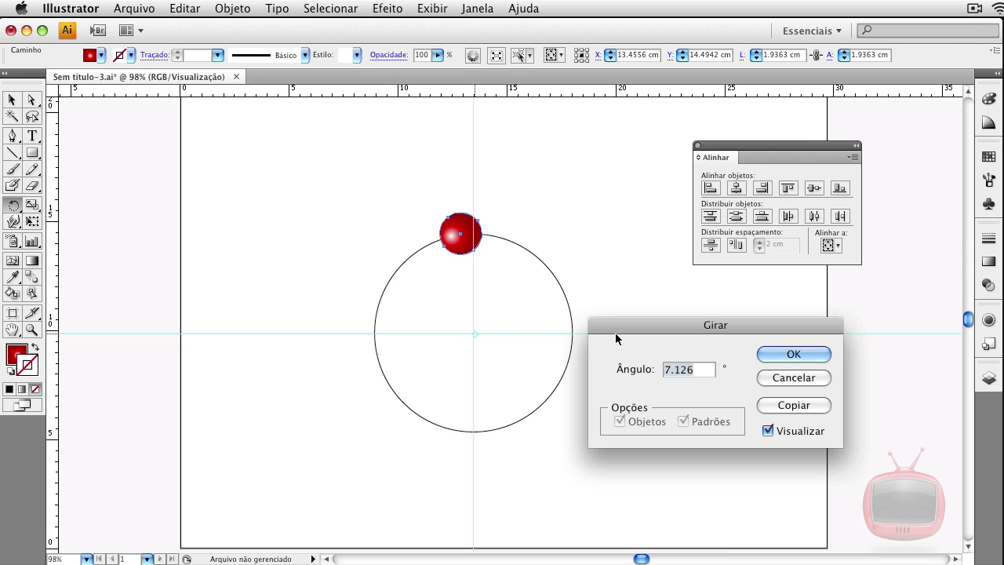
left_click_drag(699, 371, 664, 367)
type("20")
left_click(768, 431)
left_click(769, 432)
left_click(769, 431)
left_click(768, 431)
left_click(769, 432)
left_click(768, 431)
left_click(768, 431)
left_click(768, 431)
left_click(768, 431)
left_click(768, 431)
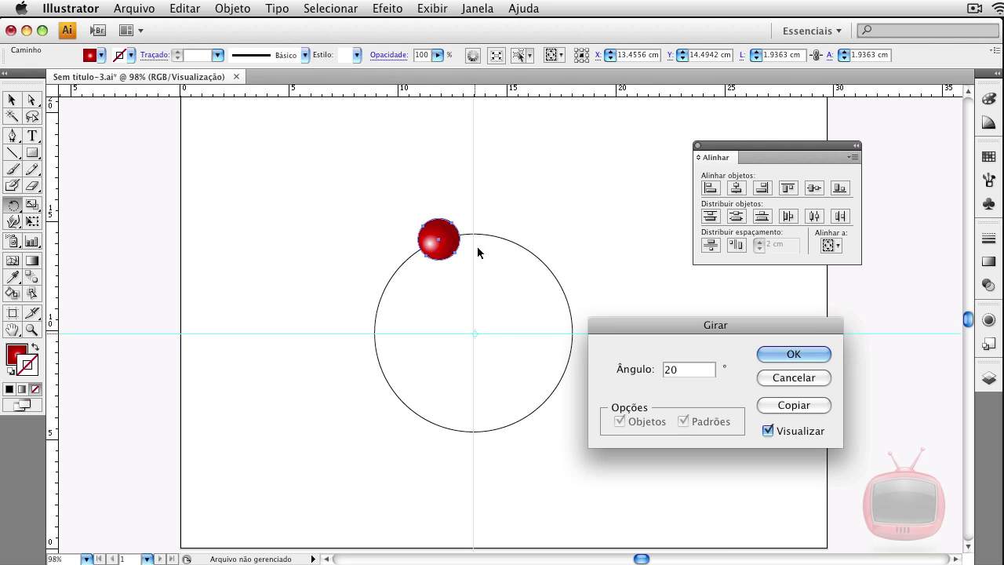
left_click(795, 407)
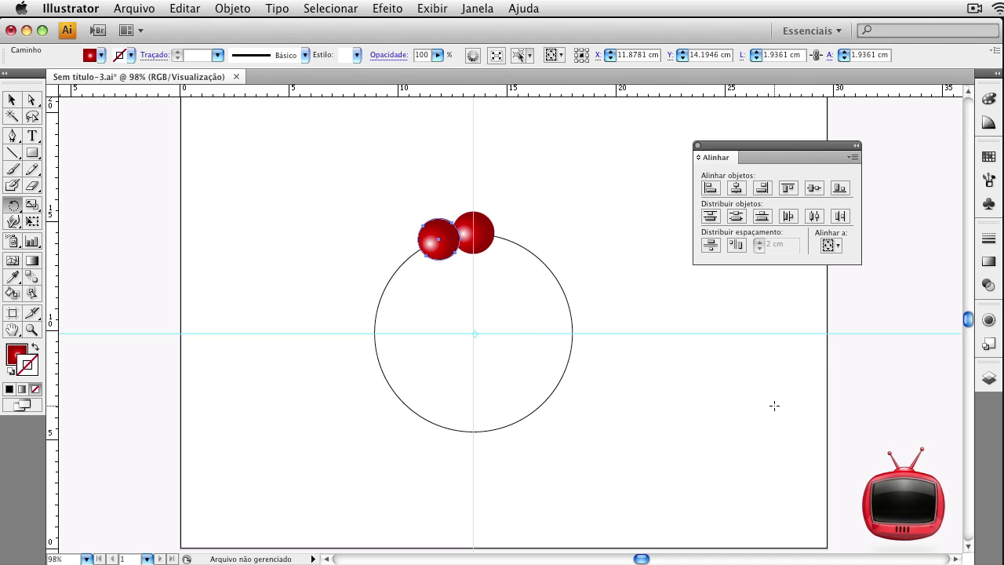
- Repeat the 20° rotated copy until red balls fill the whole circle
key("super+d")
key("super+d")
key("super+d")
key("super+d")
key("super+d")
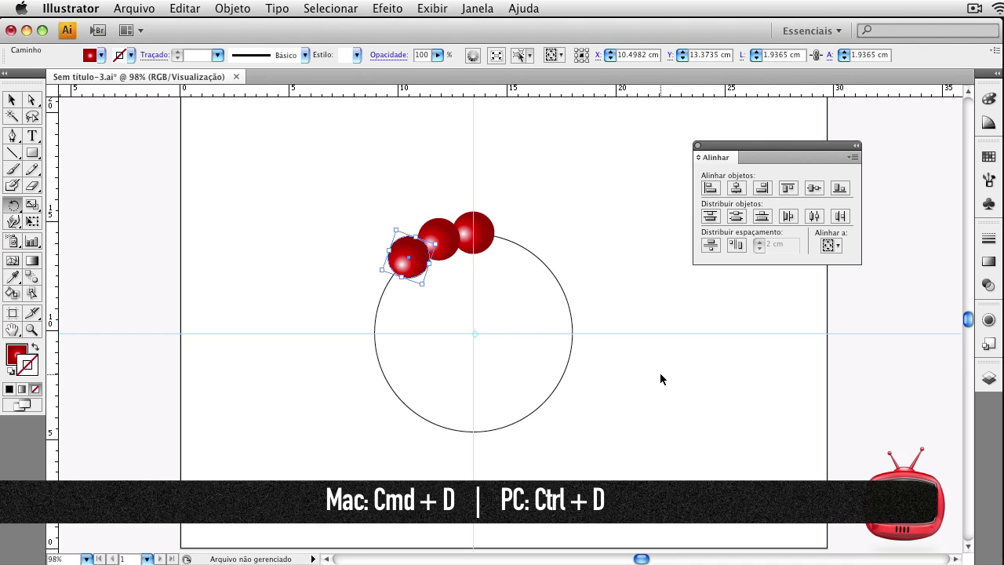
key("super+d")
key("super+d")
key("super+d")
key("super+d")
key("super+d")
key("super+d")
key("super+d")
key("super+d")
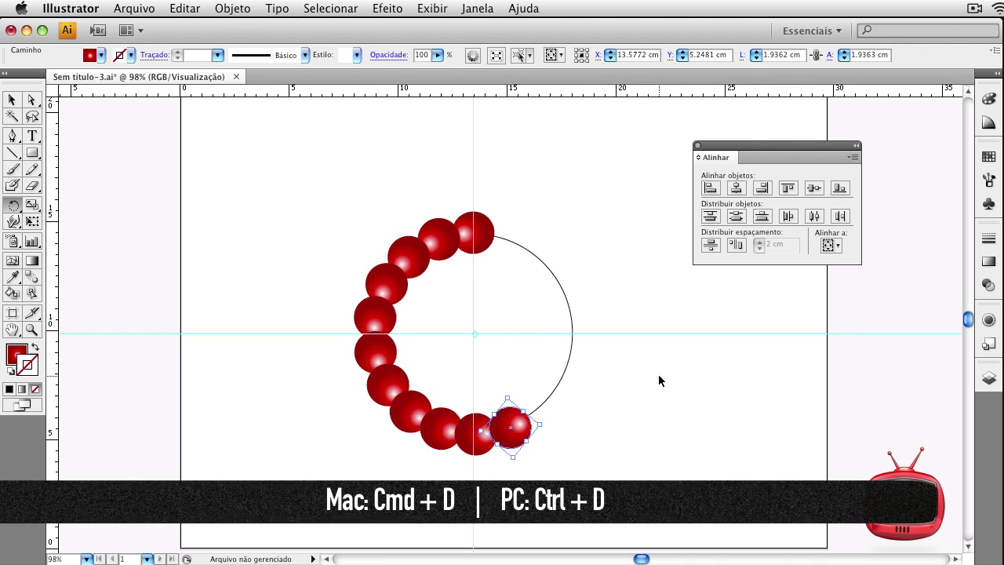
key("super+d")
key("super+d")
key("super+d")
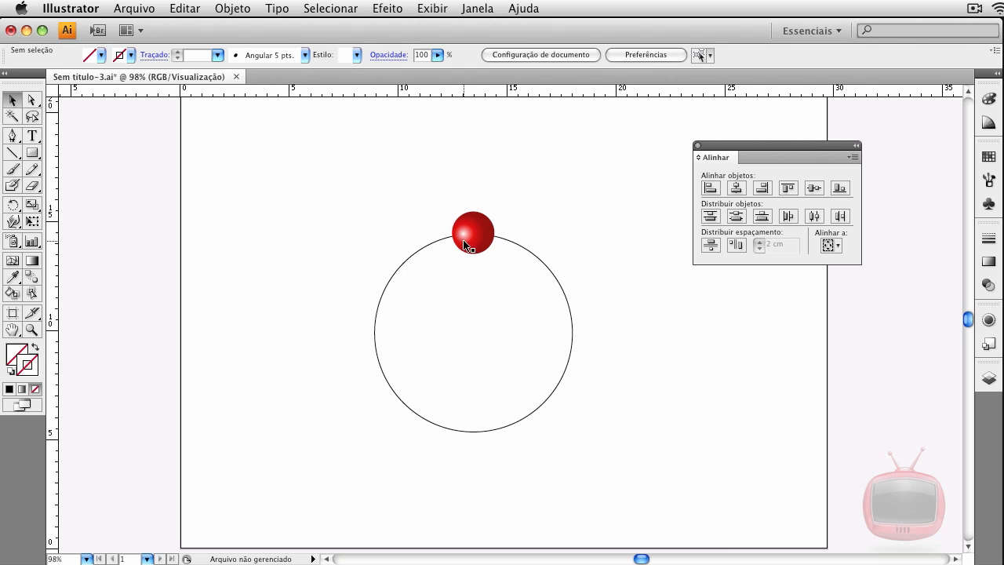
- Move the single red ball off the circle to its upper left and save it as a new symbol
left_click_drag(464, 246, 383, 200)
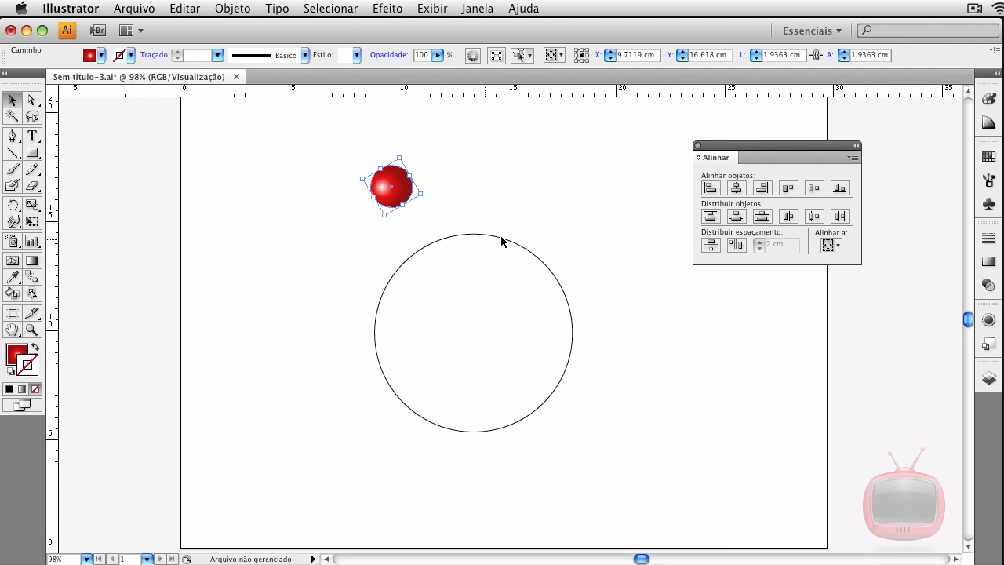
left_click(988, 202)
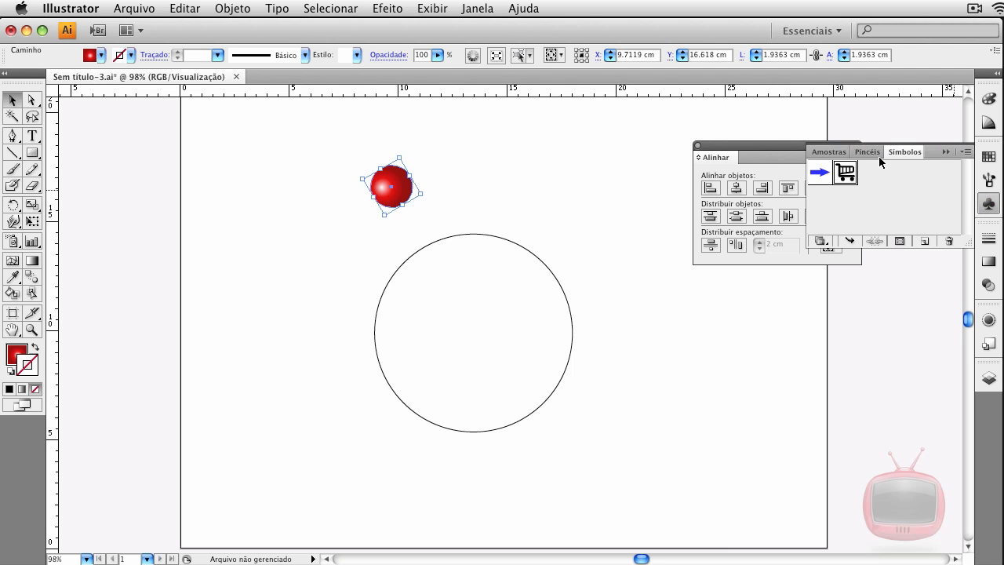
left_click_drag(900, 154, 683, 307)
left_click_drag(716, 149, 926, 172)
left_click_drag(744, 292, 711, 152)
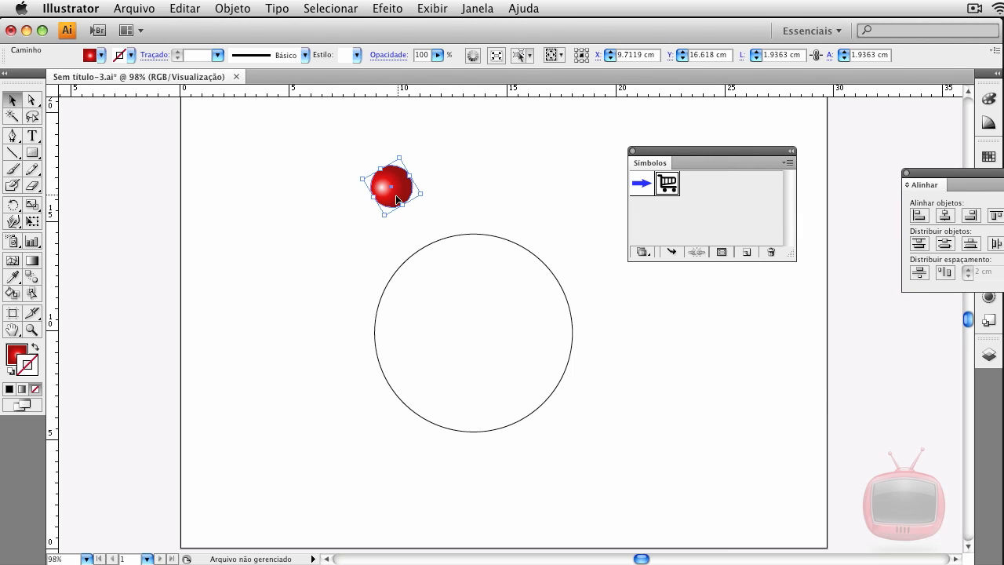
left_click_drag(388, 192, 710, 193)
left_click(749, 303)
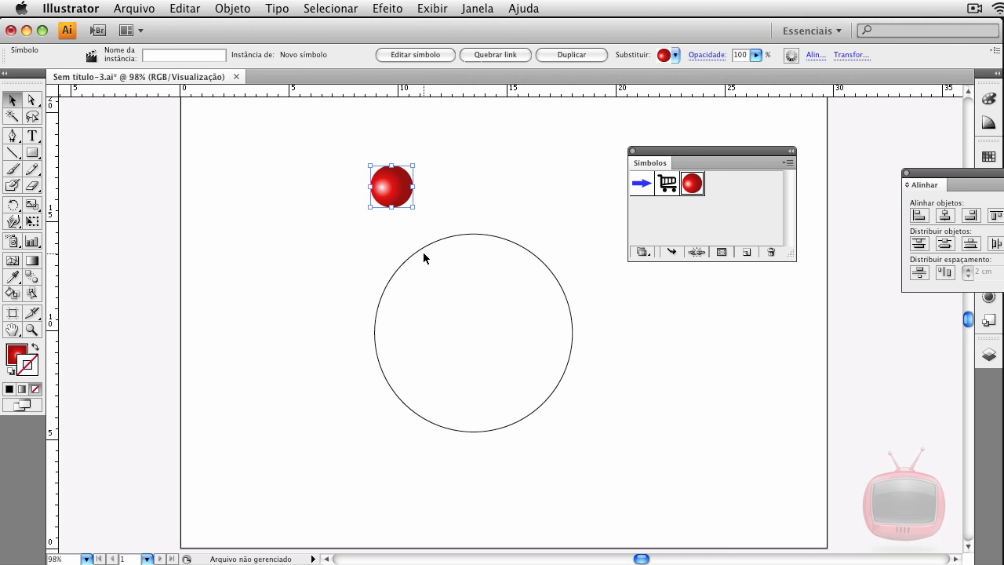
- Delete the original red ball and place an instance of the new ball symbol above the circle's left side
key("Delete")
left_click_drag(706, 150, 788, 140)
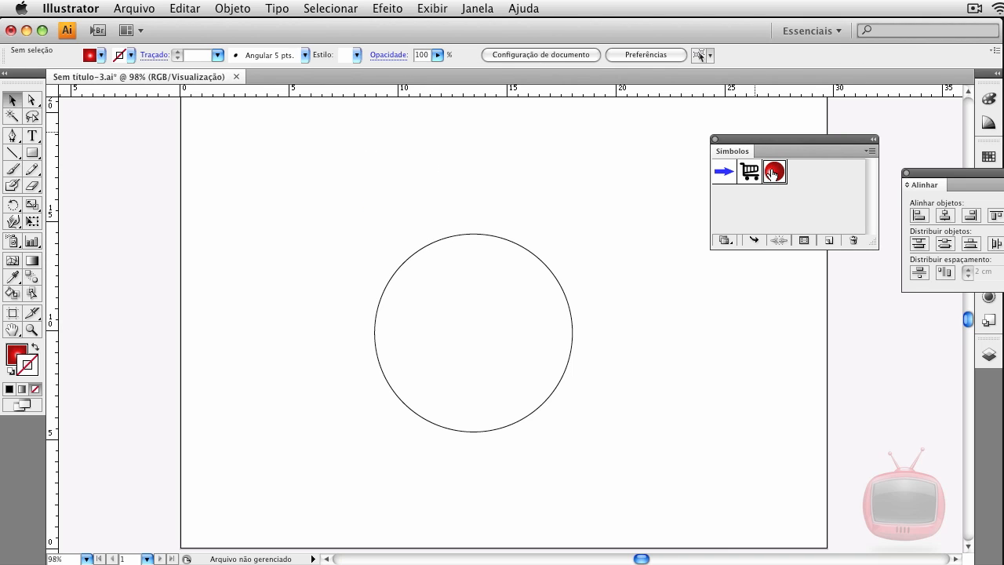
left_click_drag(773, 172, 365, 165)
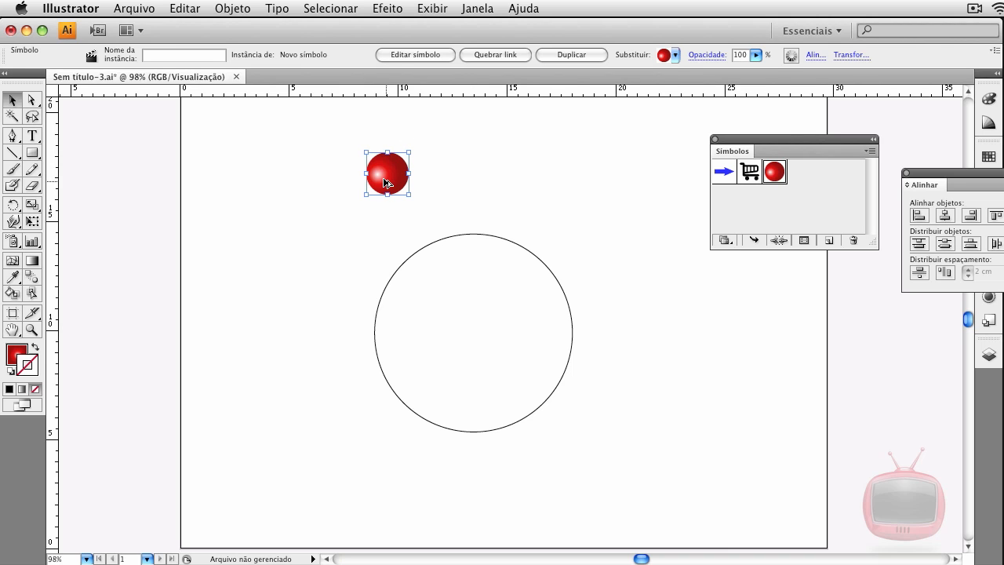
- Place a copy of the red ball level with the original, farther right, and blend the two with 8 specified steps
left_click_drag(387, 184, 659, 186)
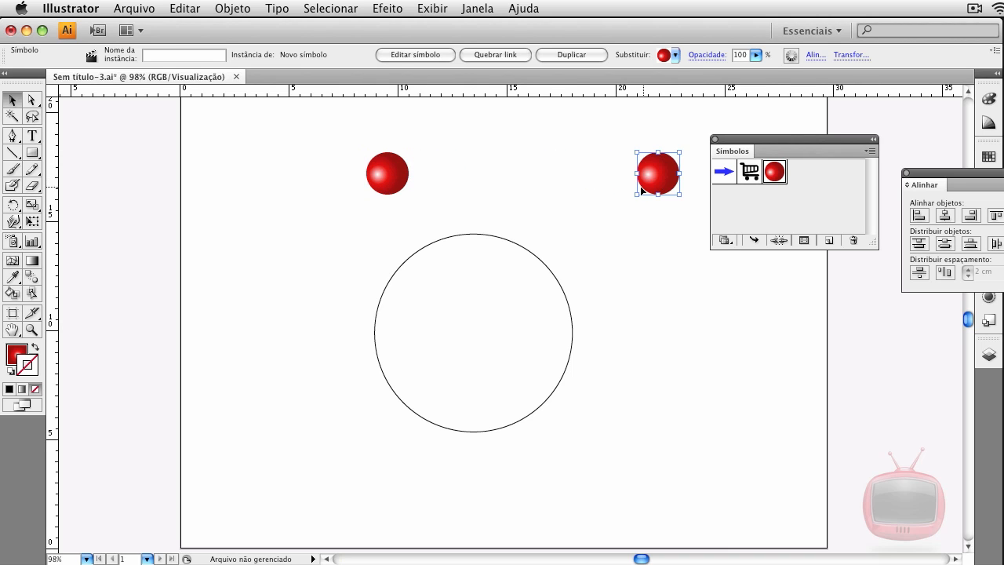
double_click(29, 279)
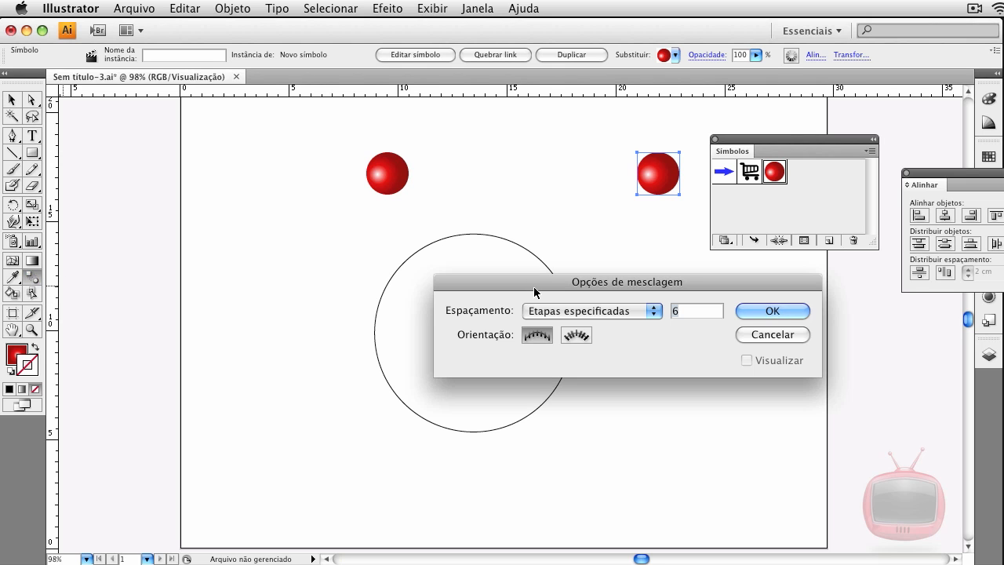
left_click_drag(528, 289, 243, 309)
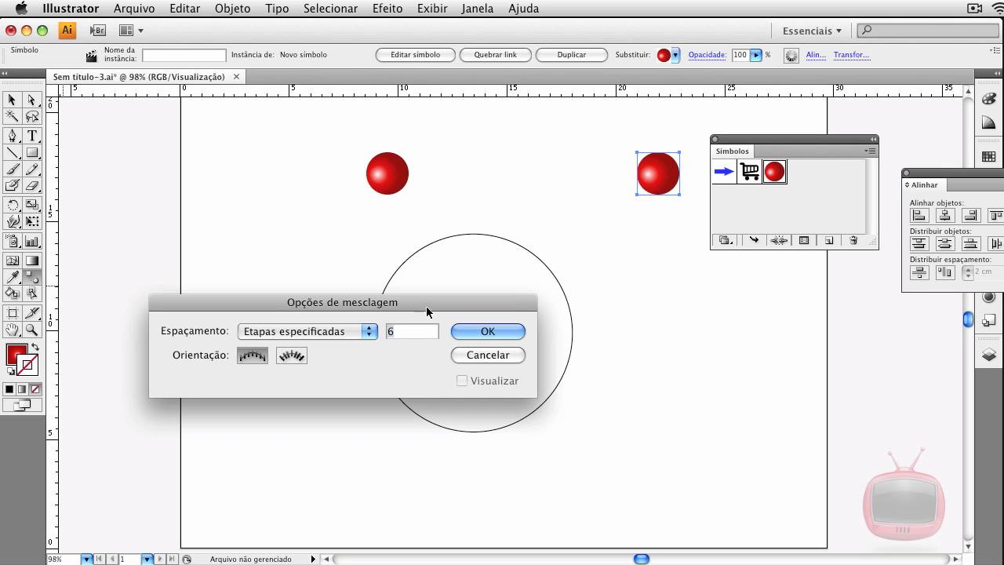
key("BackSpace")
type("8")
left_click(493, 332)
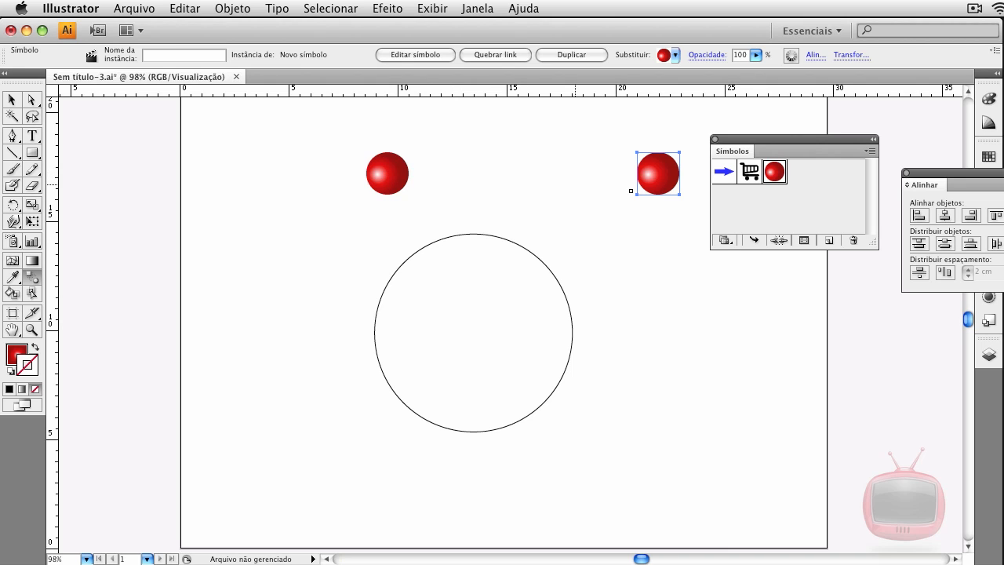
left_click(659, 174)
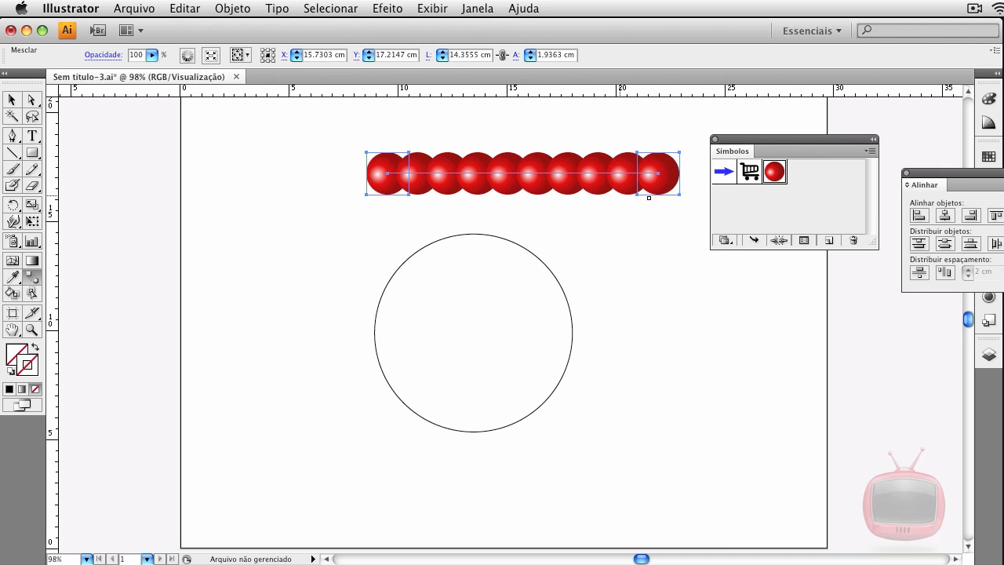
- Move the ball blend closer above the circle and replace the blend's spine with the circle
key("v")
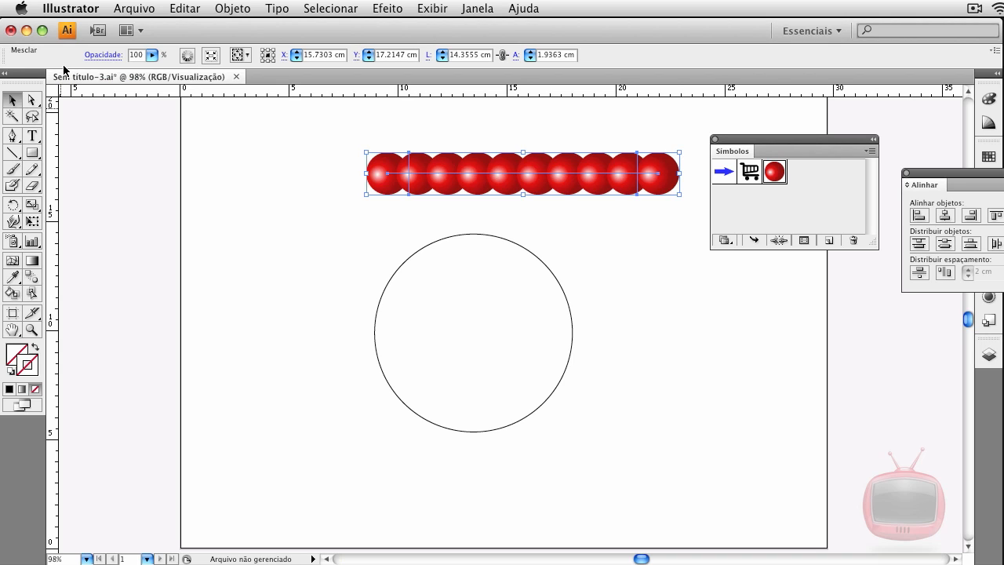
left_click_drag(504, 170, 448, 191)
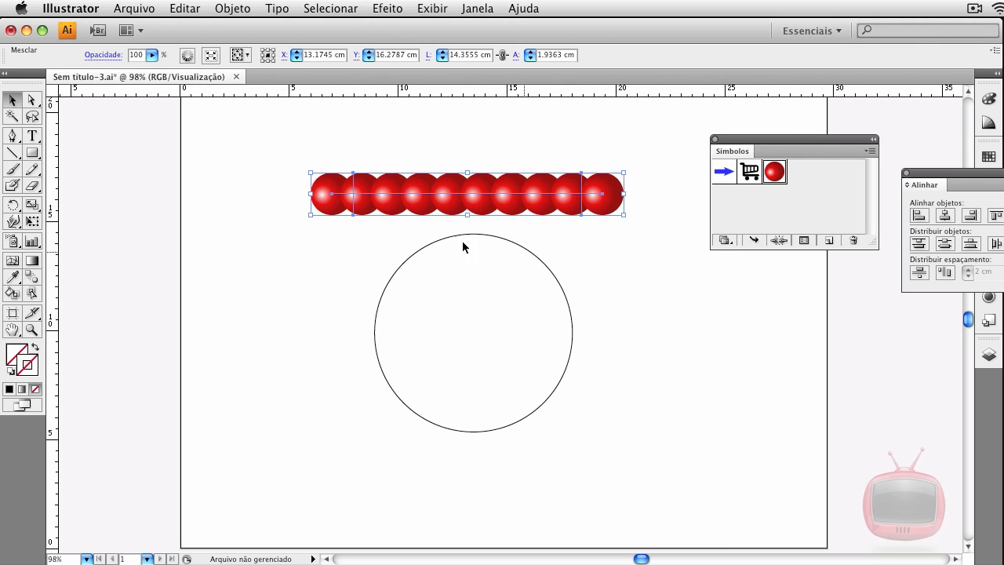
left_click(687, 349)
left_click_drag(253, 136, 624, 461)
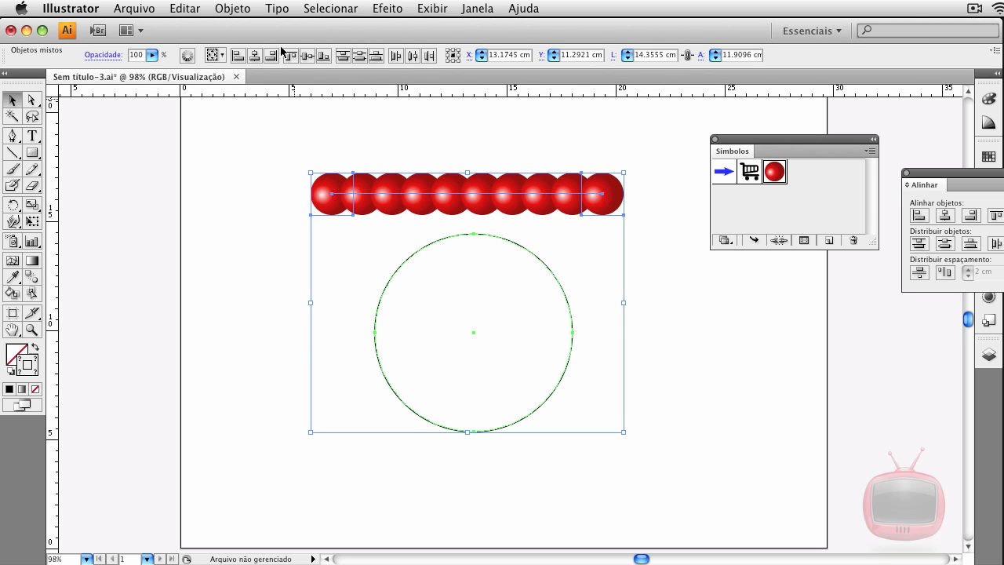
left_click(238, 10)
mouse_move(339, 306)
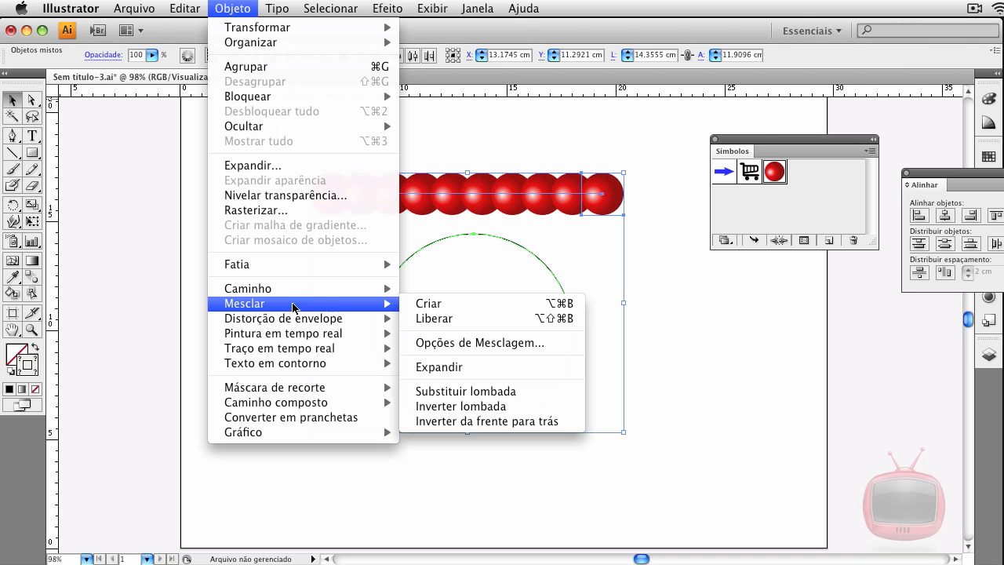
left_click(460, 392)
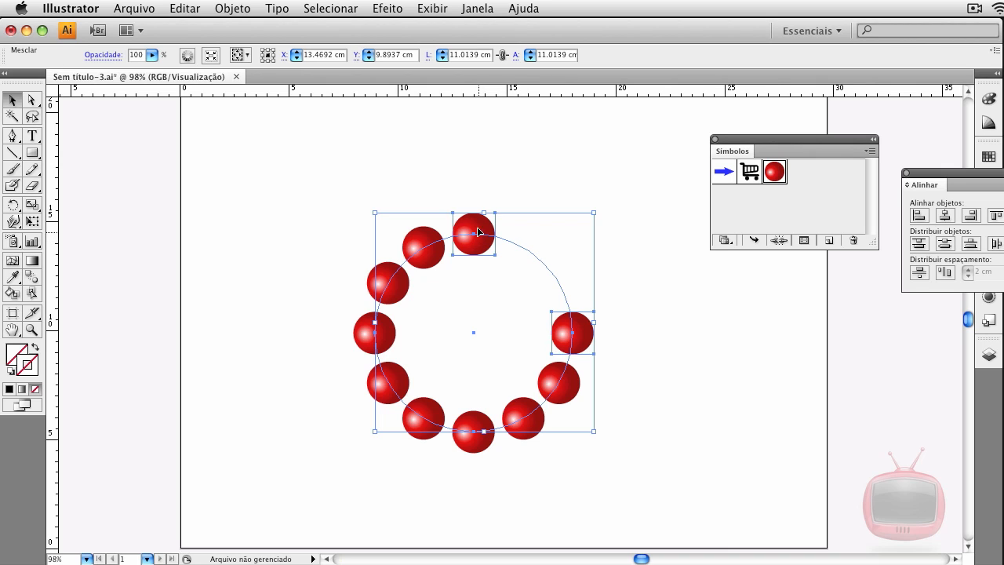
- Cut the circular blend spine at its top anchor point so the balls spread around the whole circle
left_click(31, 99)
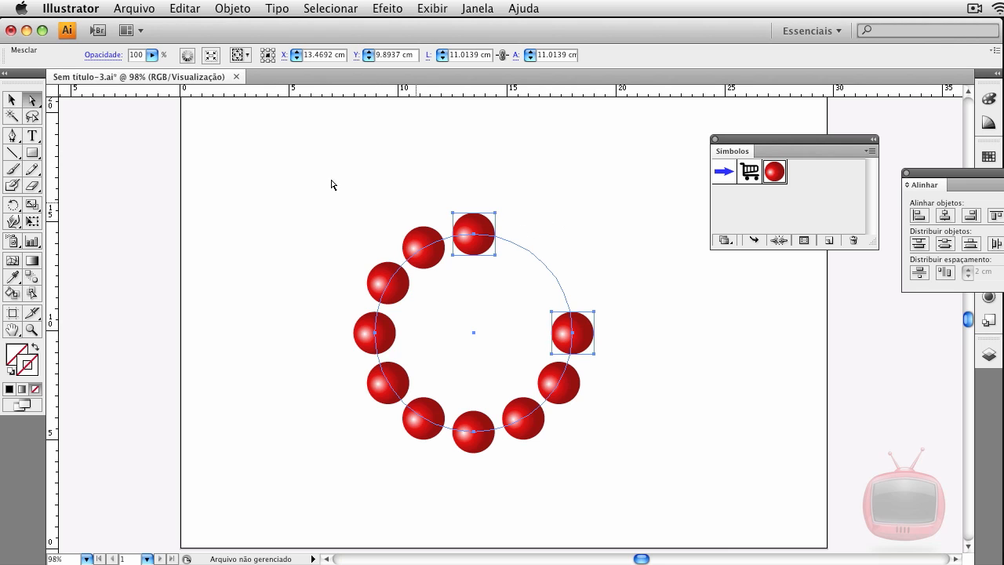
left_click(528, 231)
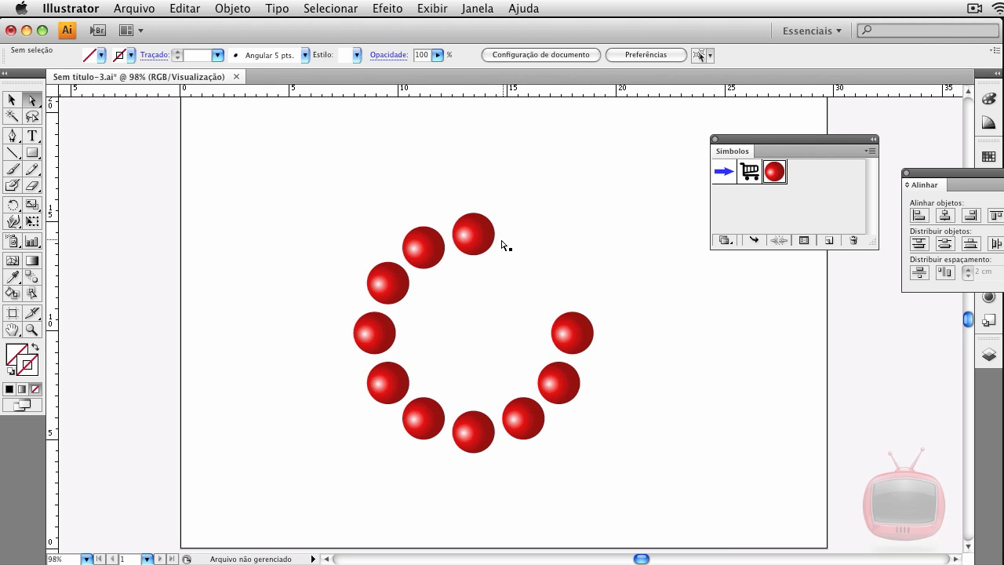
left_click(514, 244)
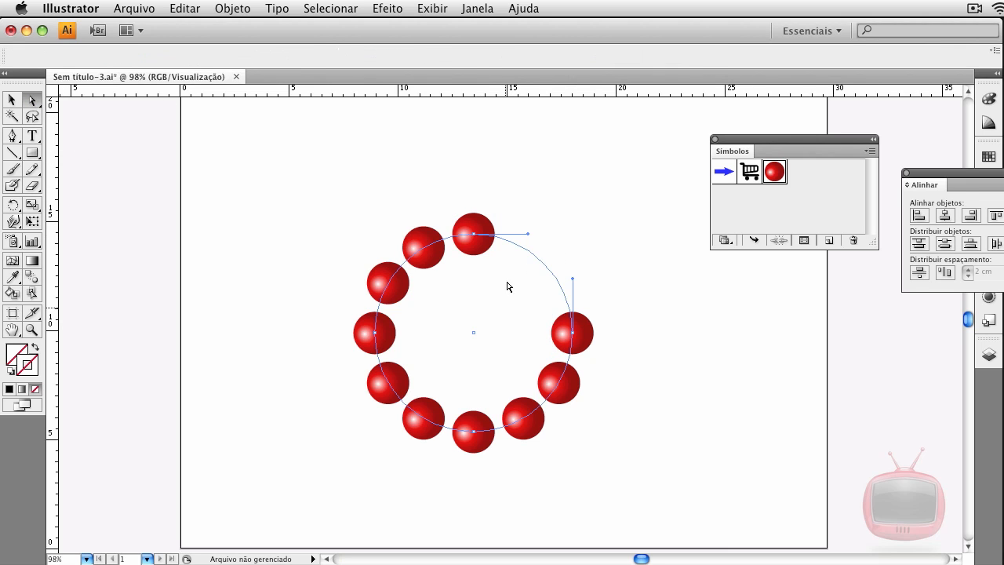
left_click(474, 235)
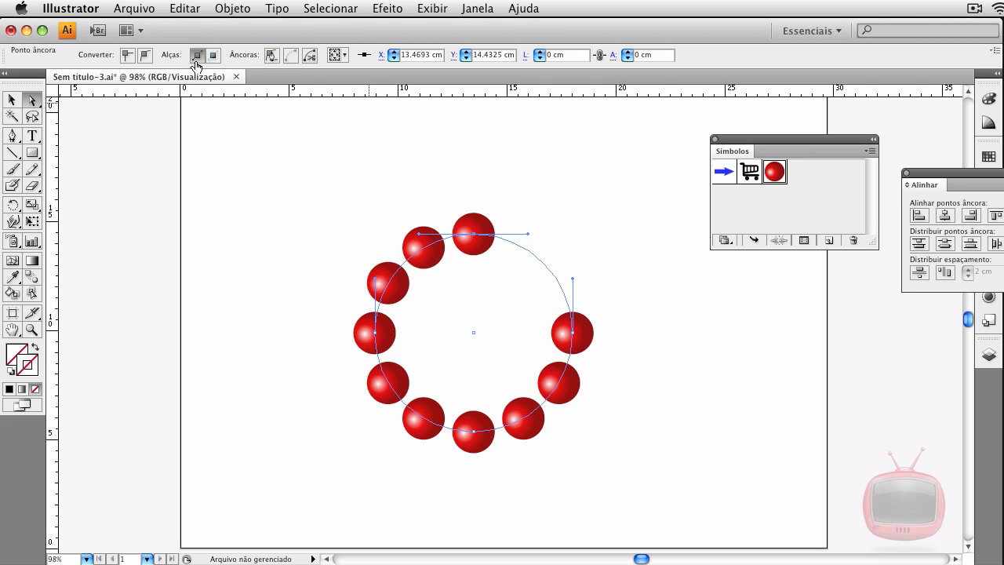
left_click(310, 60)
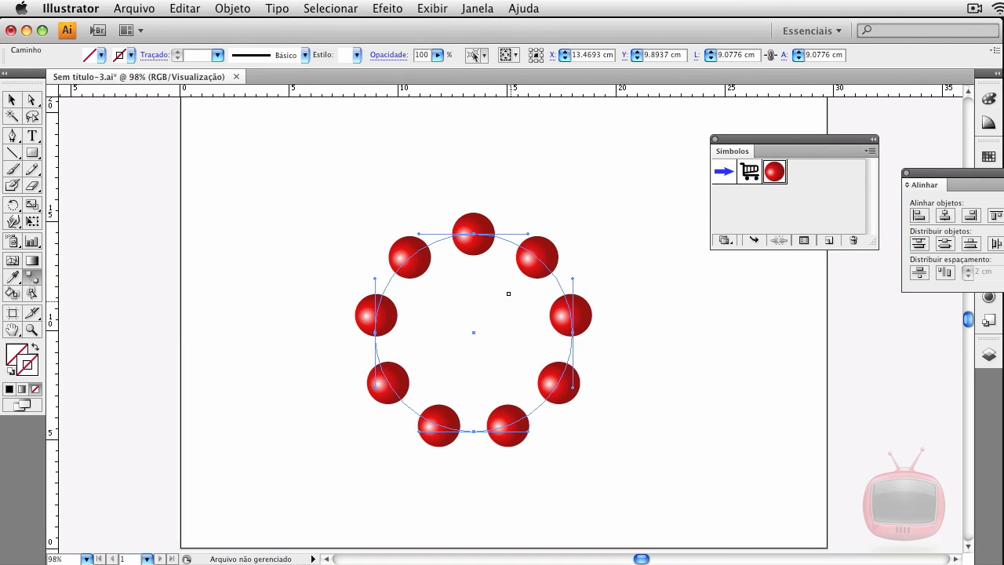
- Set the circular ball blend to 10 specified steps, checking the change with the preview
double_click(33, 280)
left_click_drag(495, 284, 184, 132)
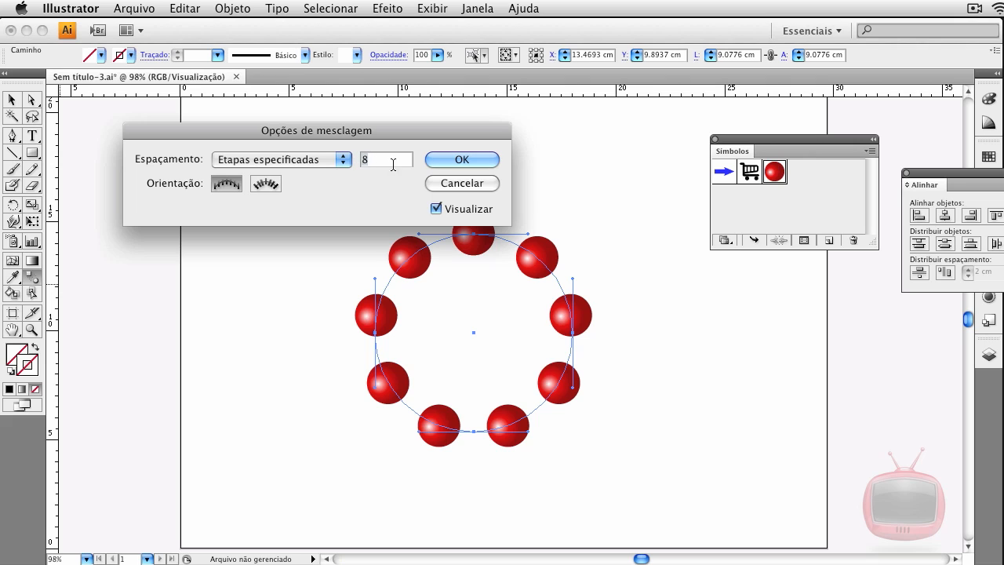
type("10")
left_click(437, 208)
left_click(437, 208)
left_click(436, 208)
left_click(436, 208)
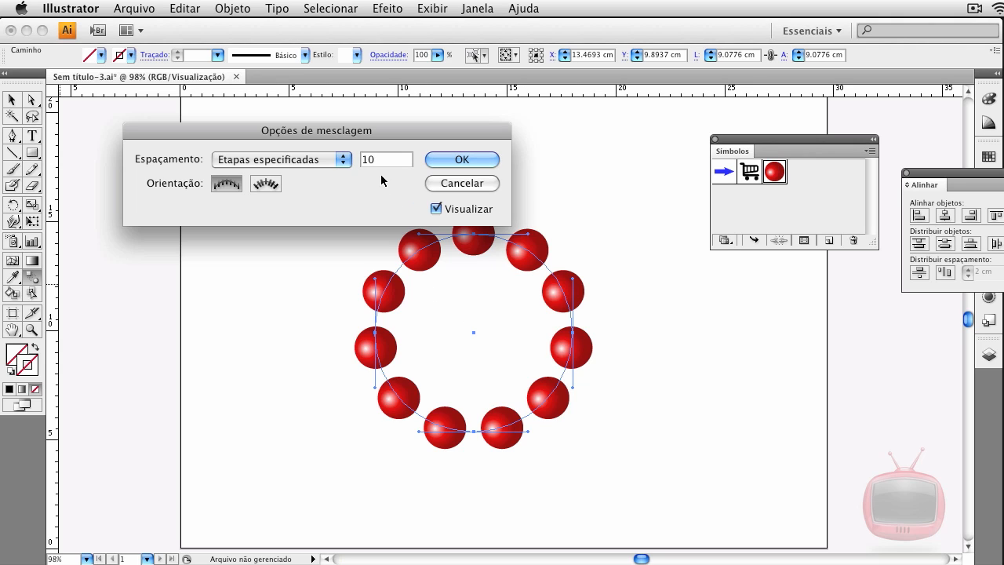
left_click(457, 157)
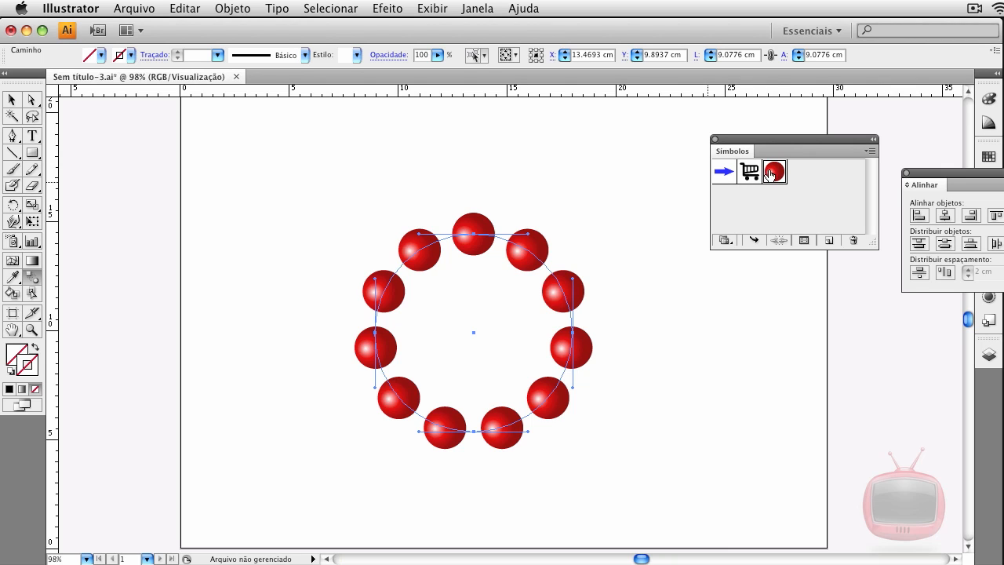
- Edit the red ball symbol, scale the ball down to about 1 cm wide, and leave symbol editing
double_click(775, 172)
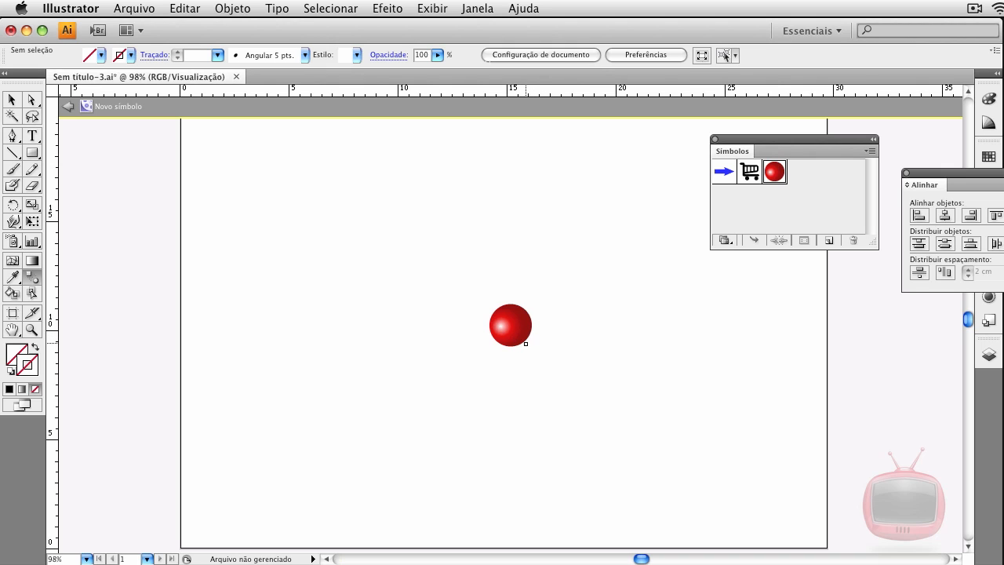
left_click(12, 100)
left_click(520, 327)
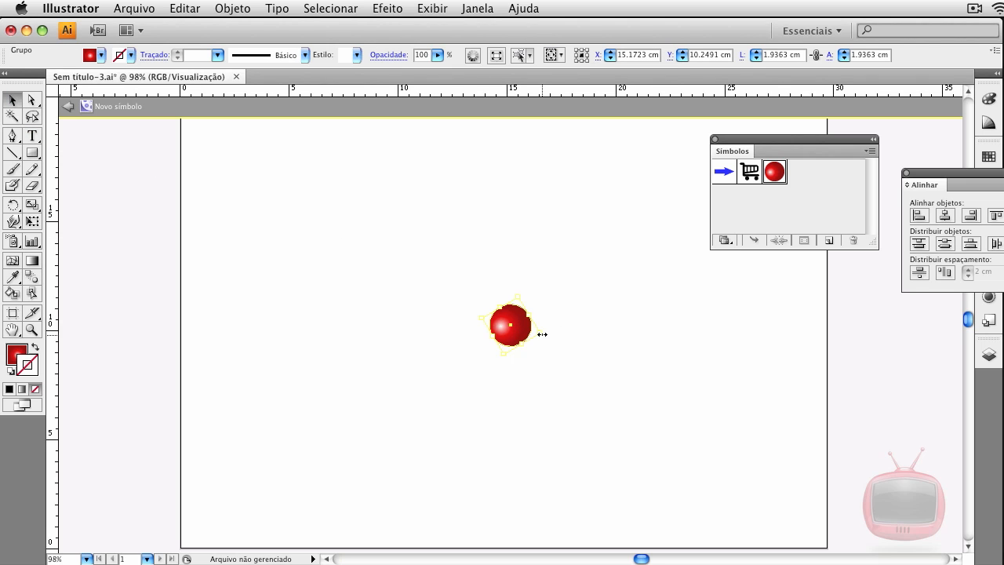
left_click_drag(538, 334, 508, 329)
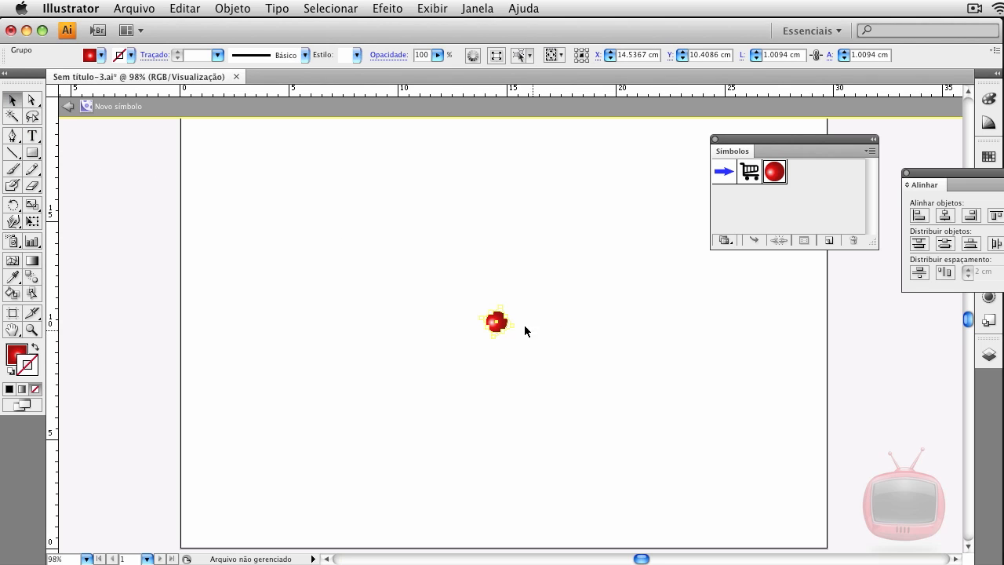
left_click(98, 110)
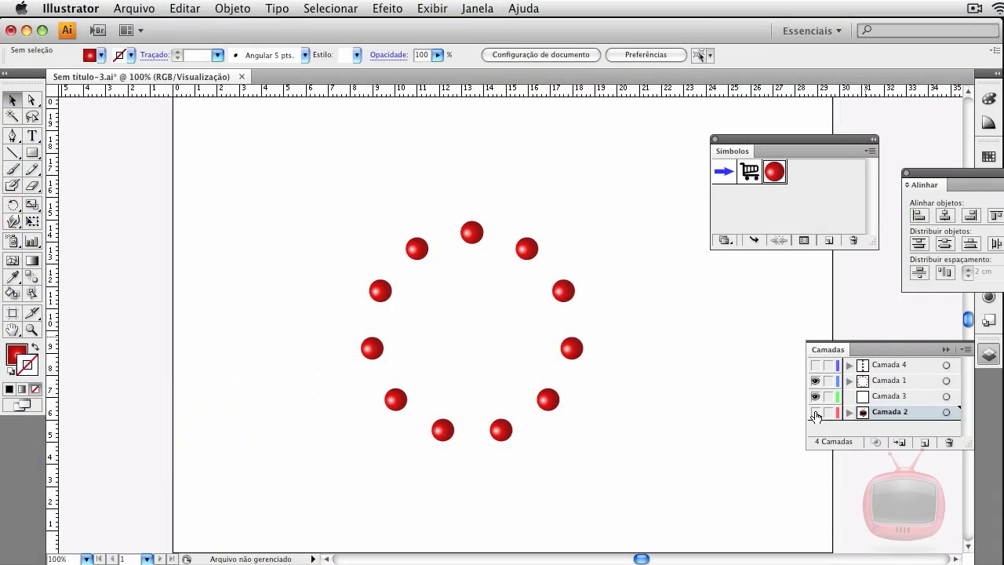
- Show the layer Camada 2 and move the television to the middle of the ring of balls
left_click(815, 396)
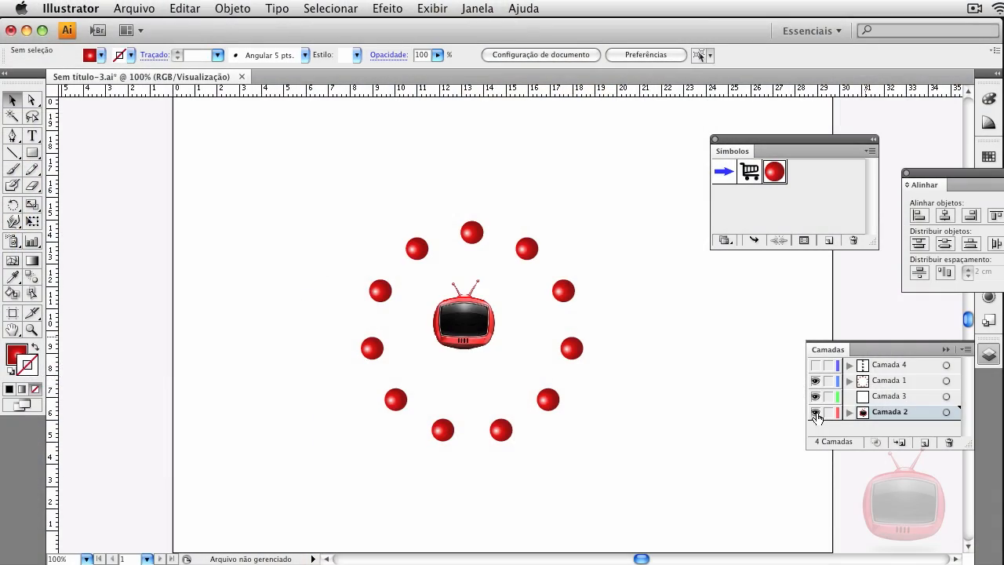
left_click(476, 328)
left_click_drag(476, 332, 481, 354)
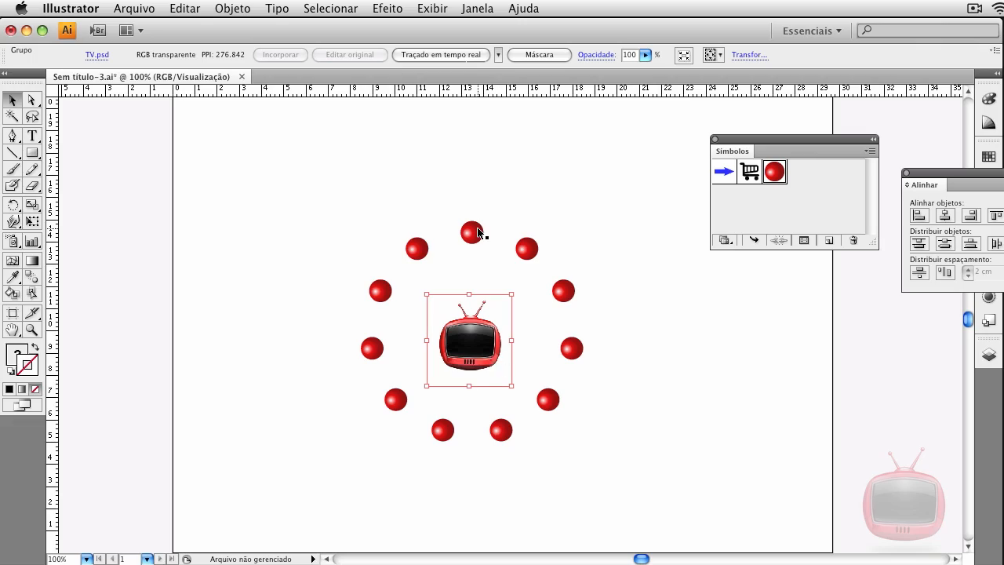
- Save the television image as a new symbol
key("super+shift+d")
left_click_drag(468, 357, 805, 183)
left_click(737, 305)
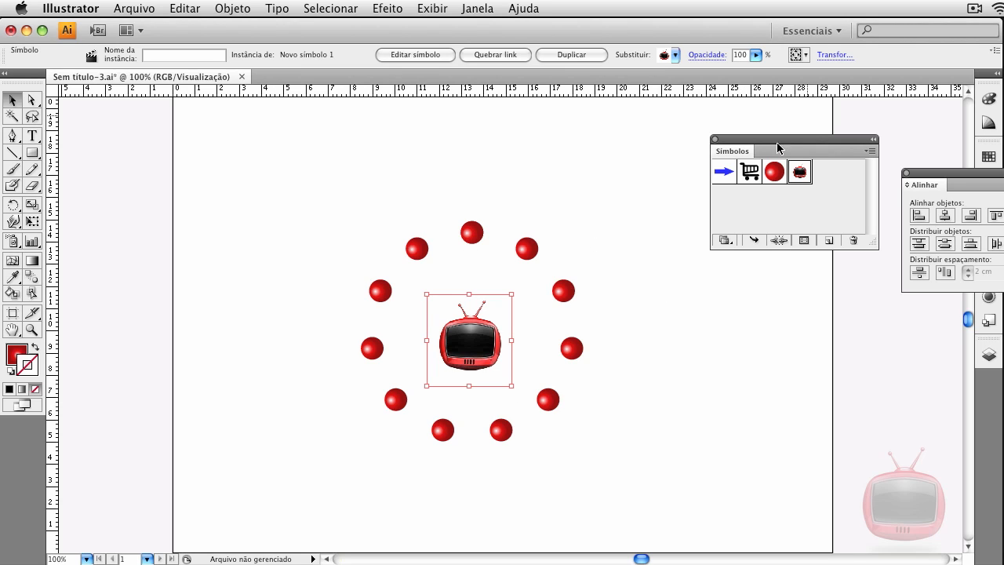
- Inside the red ball symbol, replace the ball with a slightly reduced instance of the television symbol, and leave symbol editing
left_click(774, 173)
double_click(774, 174)
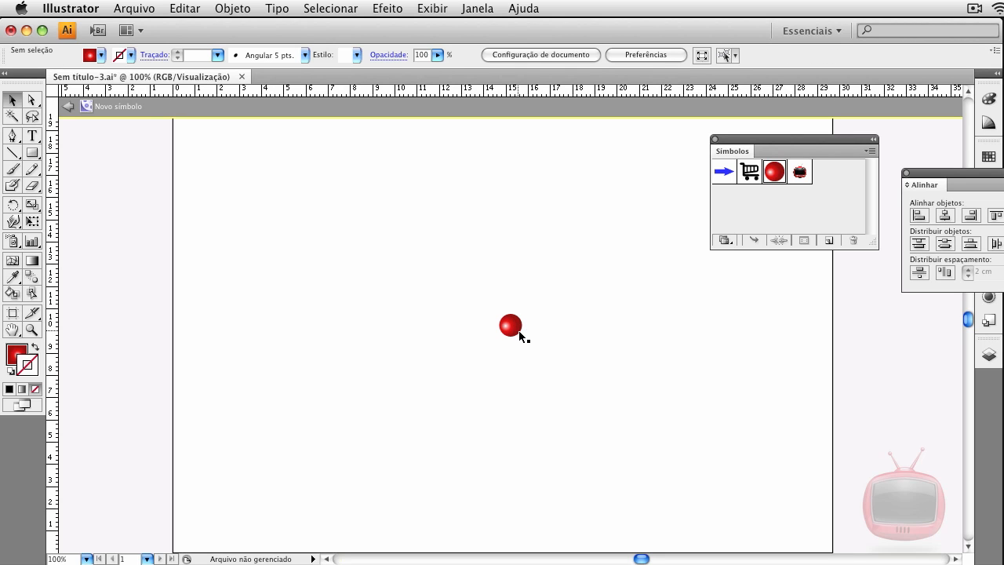
left_click(806, 177)
left_click_drag(806, 177, 532, 296)
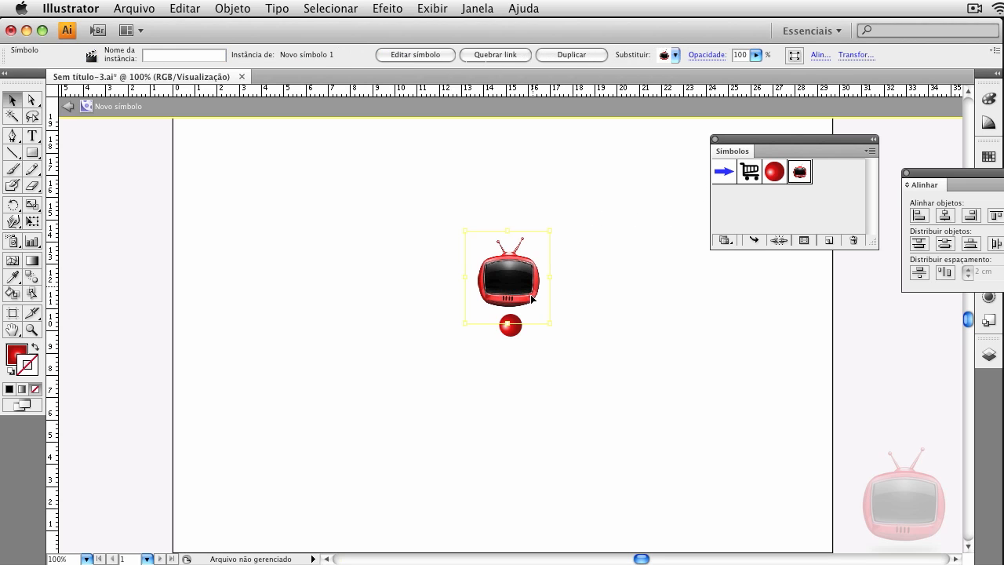
left_click(511, 326)
key("Delete")
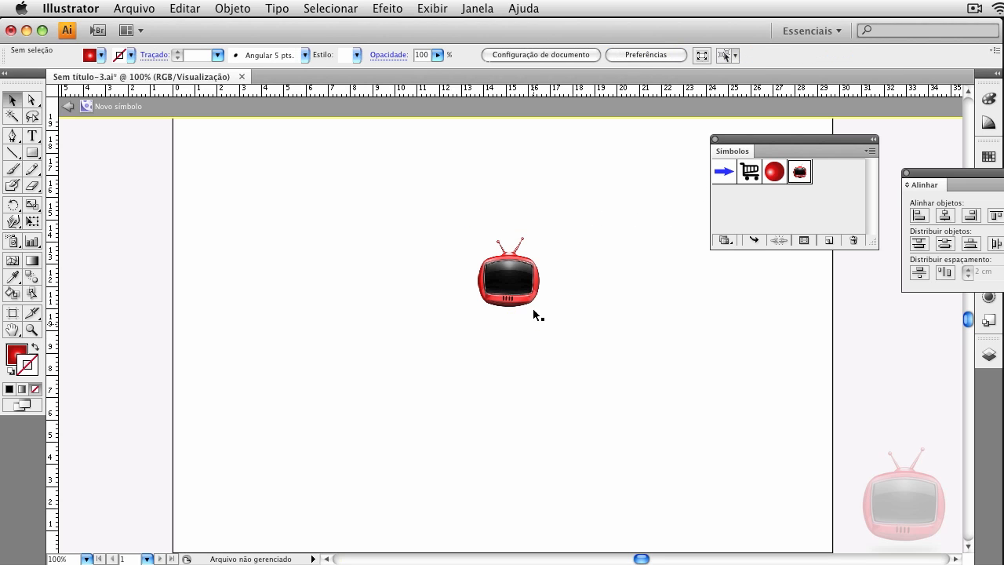
left_click_drag(516, 311, 545, 349)
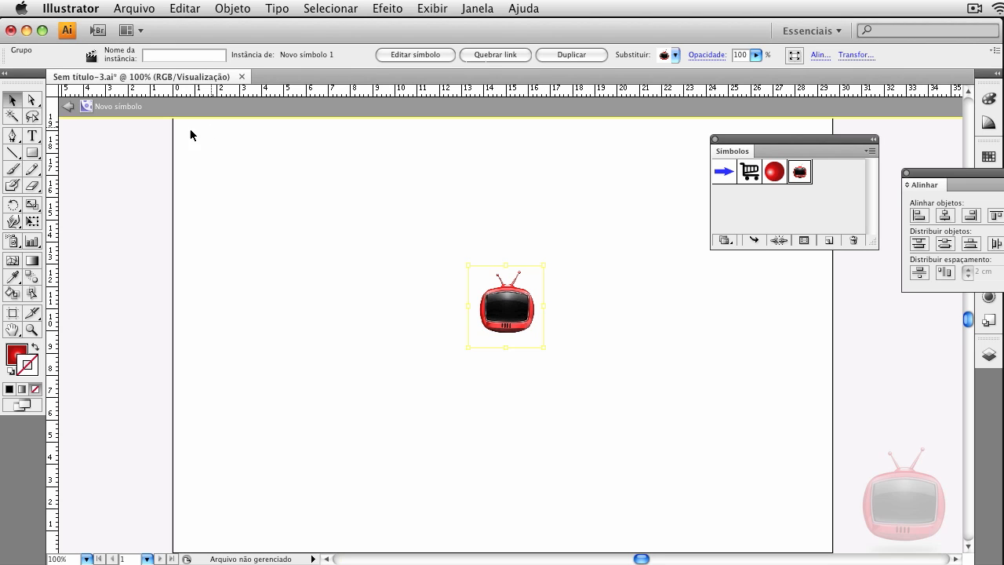
left_click(67, 108)
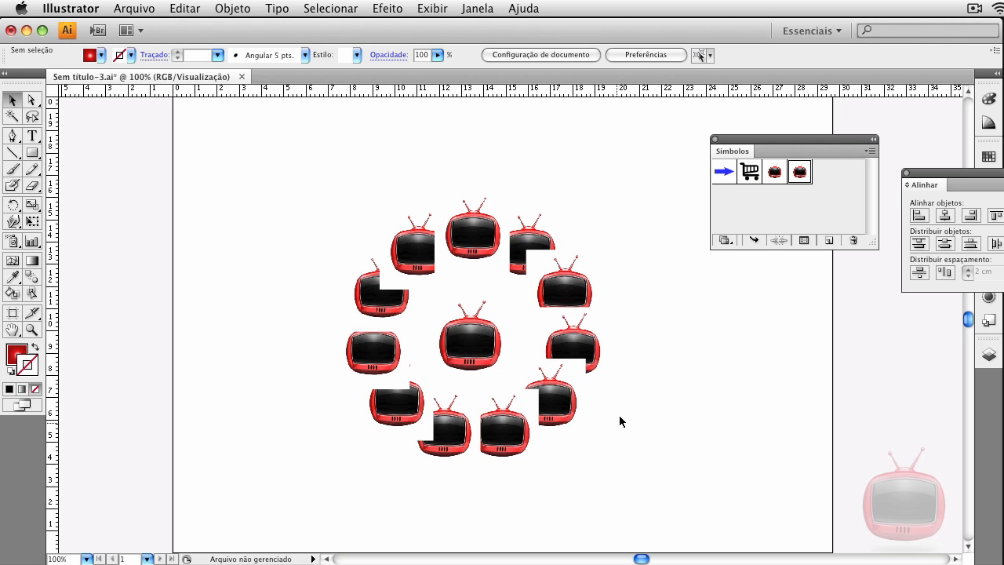
- Set the television blend to 5 specified steps with preview on and orient the televisions to the path
left_click(561, 301)
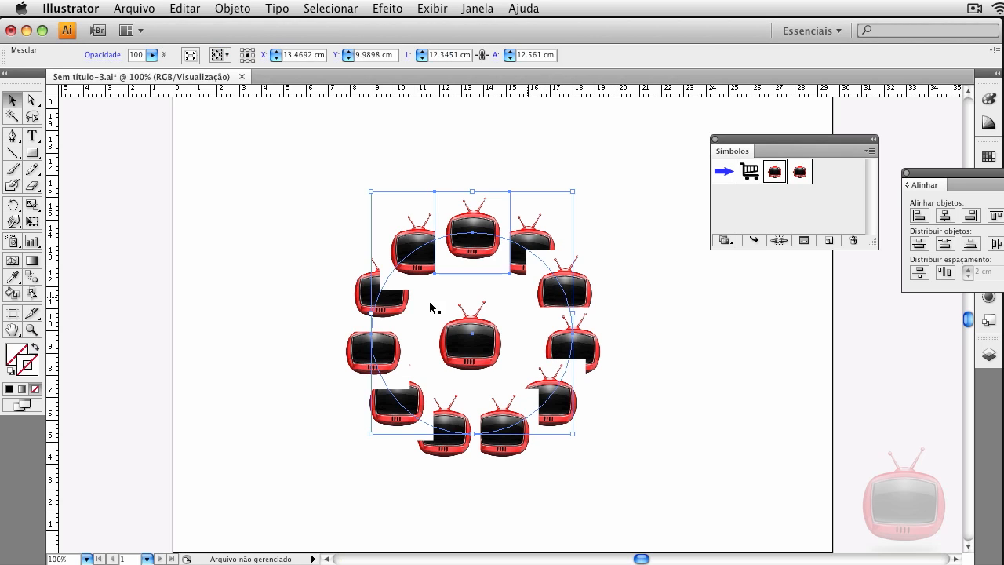
double_click(32, 279)
double_click(676, 311)
type("5")
left_click(746, 361)
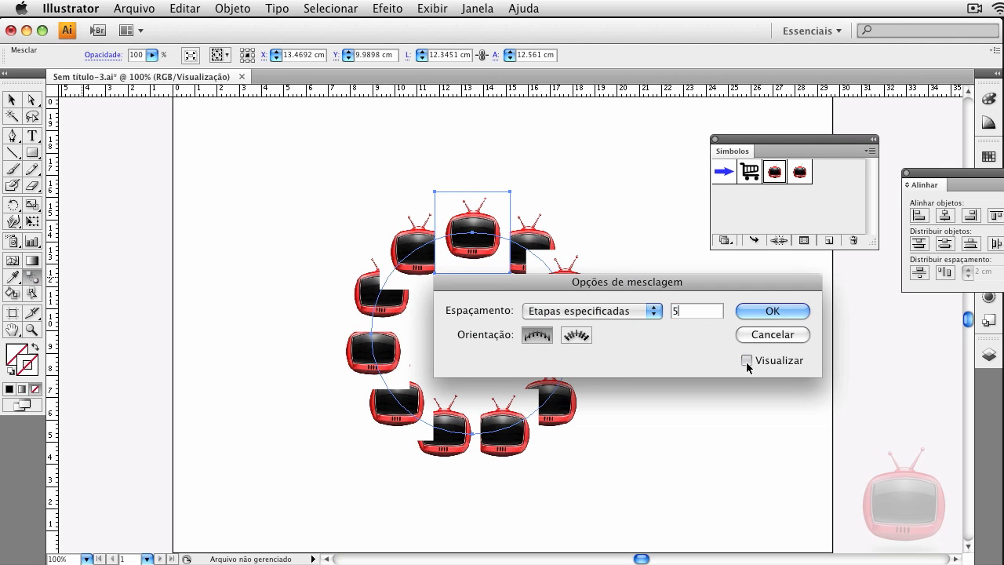
left_click(746, 361)
left_click_drag(436, 299, 605, 399)
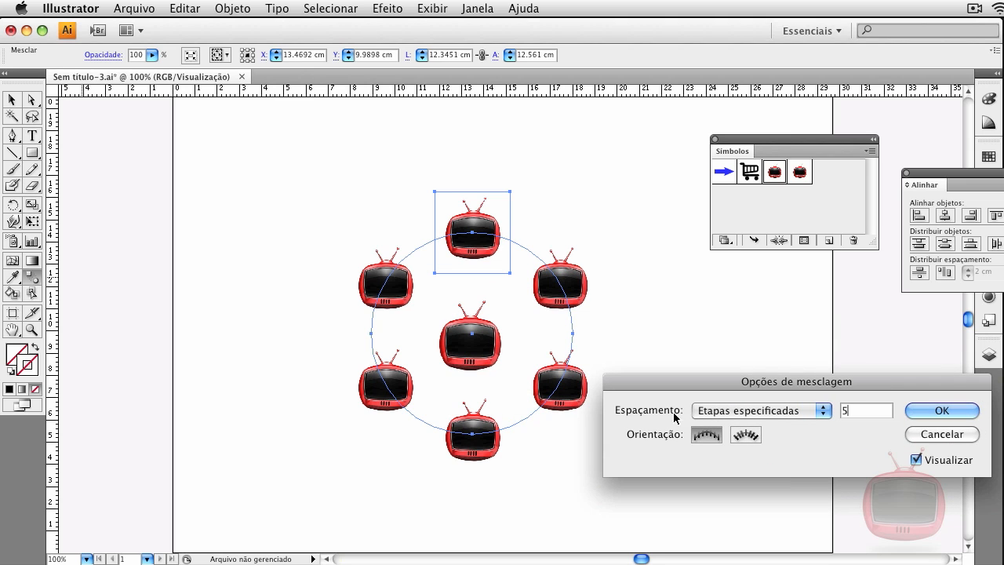
left_click(745, 436)
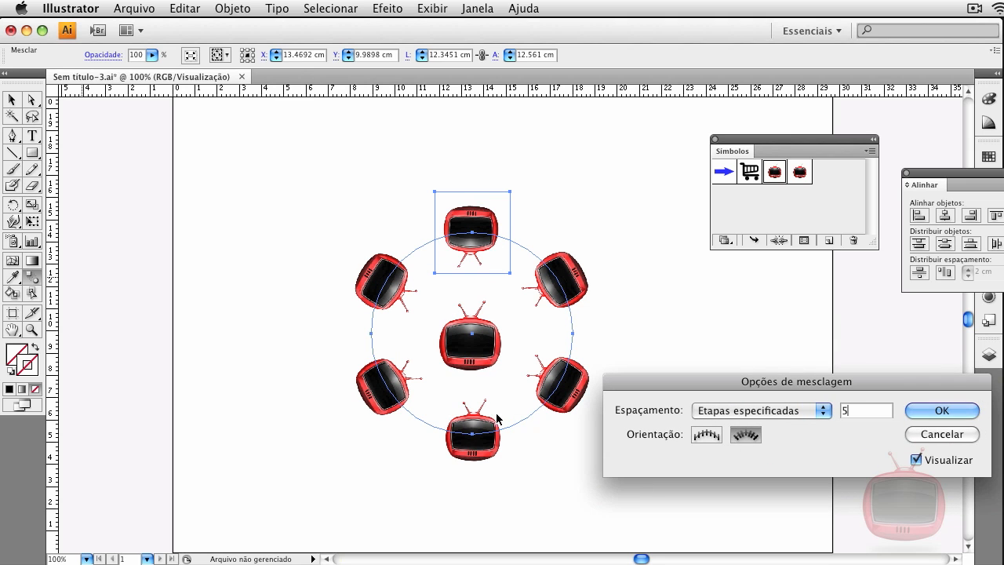